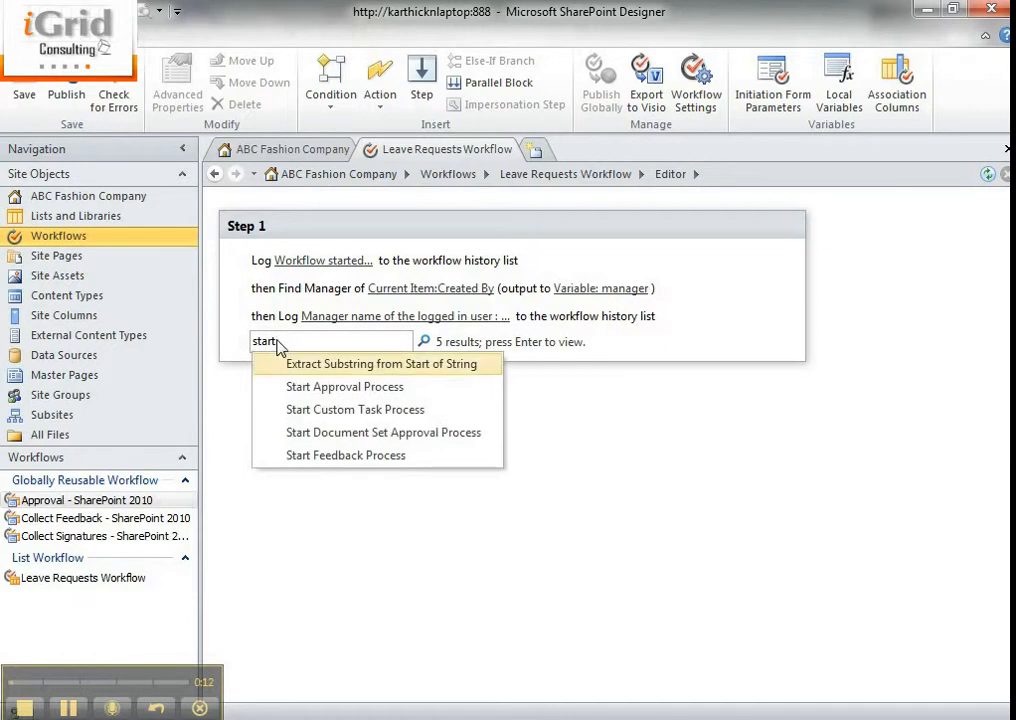
Insert a Start Approval Process action after the last log action in Step 1 and open its participant settings
key(Escape)
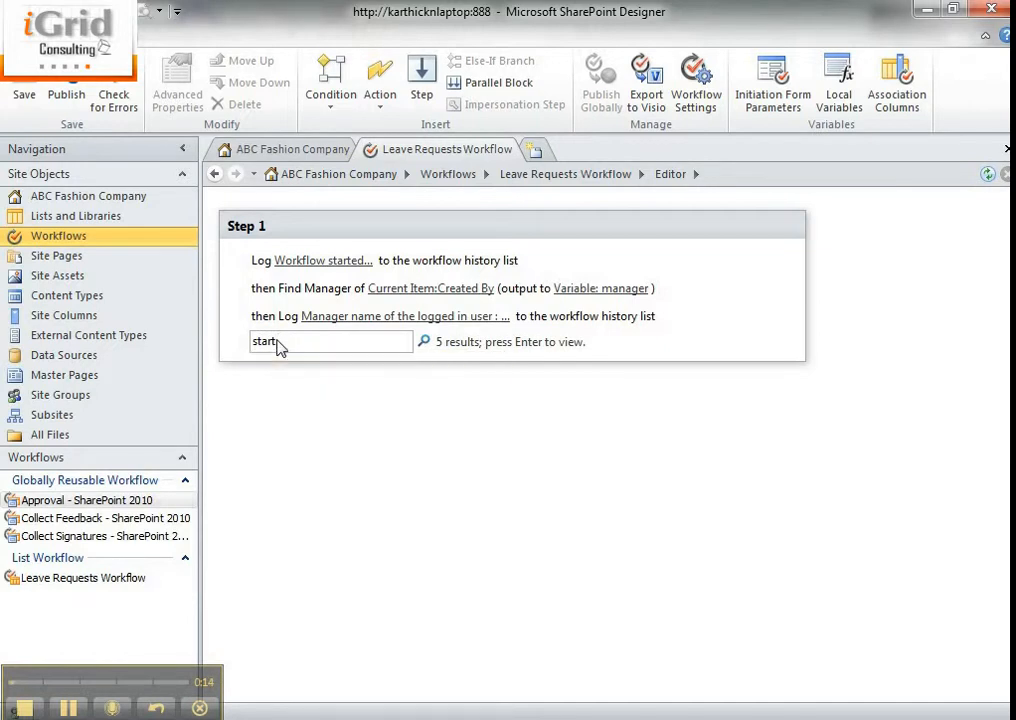
key(Return)
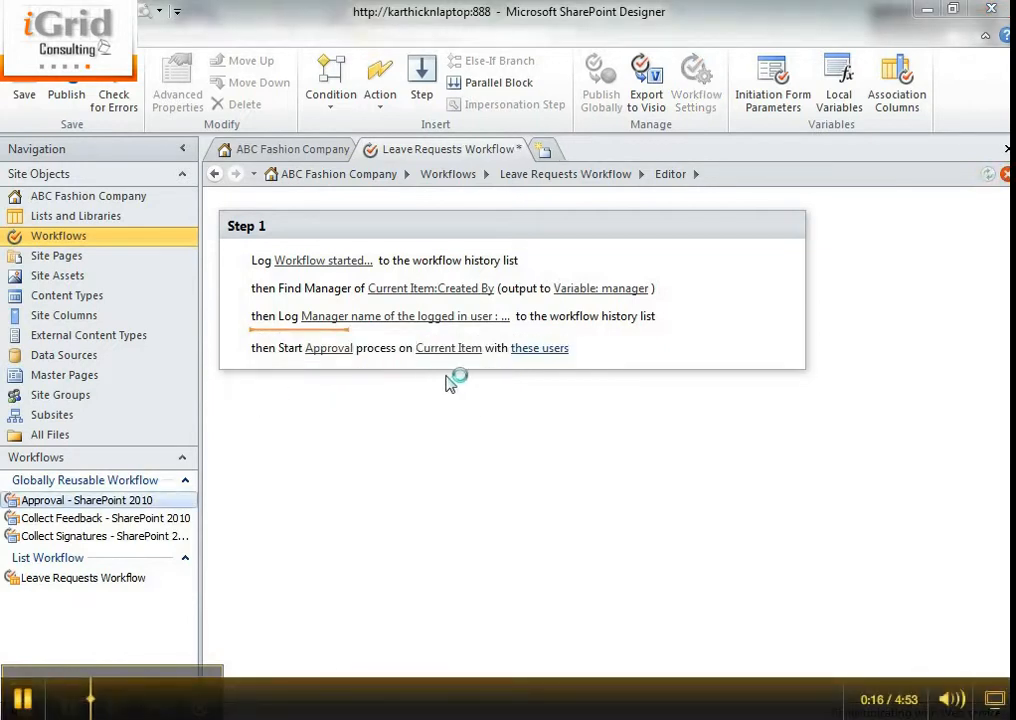
click(533, 348)
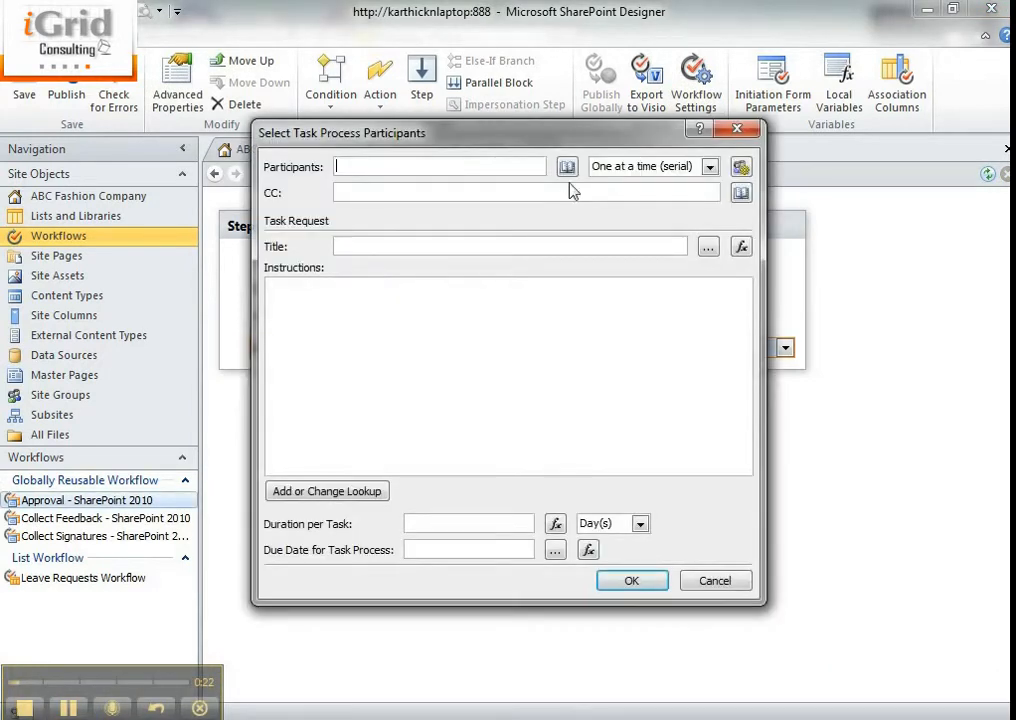
Add a workflow lookup for the participants with Workflow Variables and Parameters as its data source
click(567, 167)
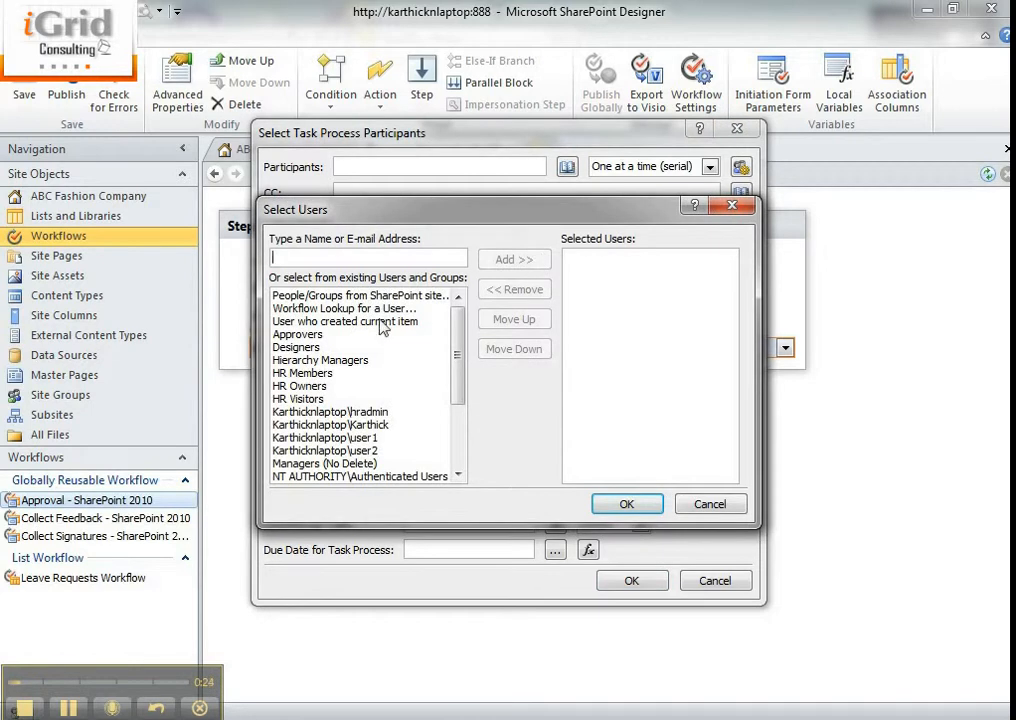
scroll(460, 410, down, 4)
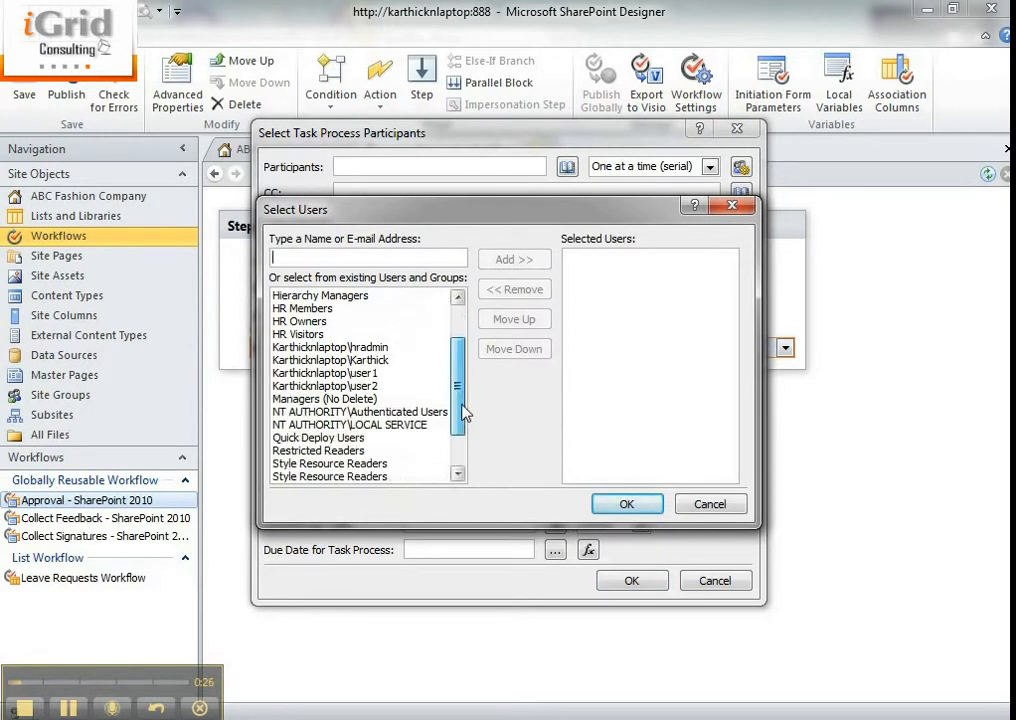
scroll(435, 320, up, 4)
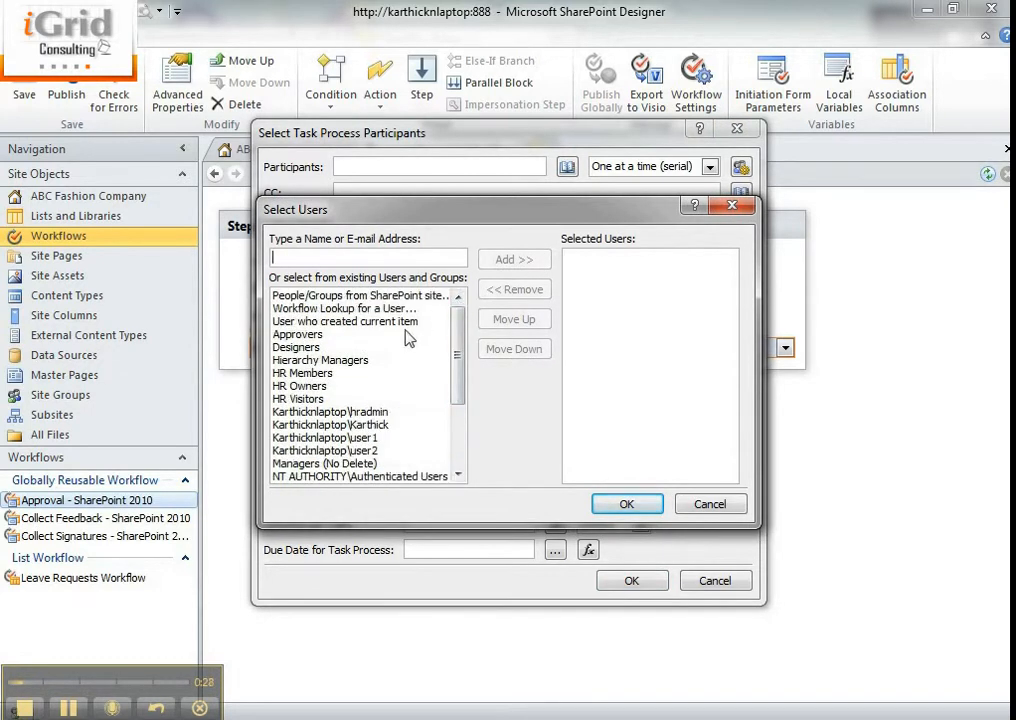
double_click(400, 310)
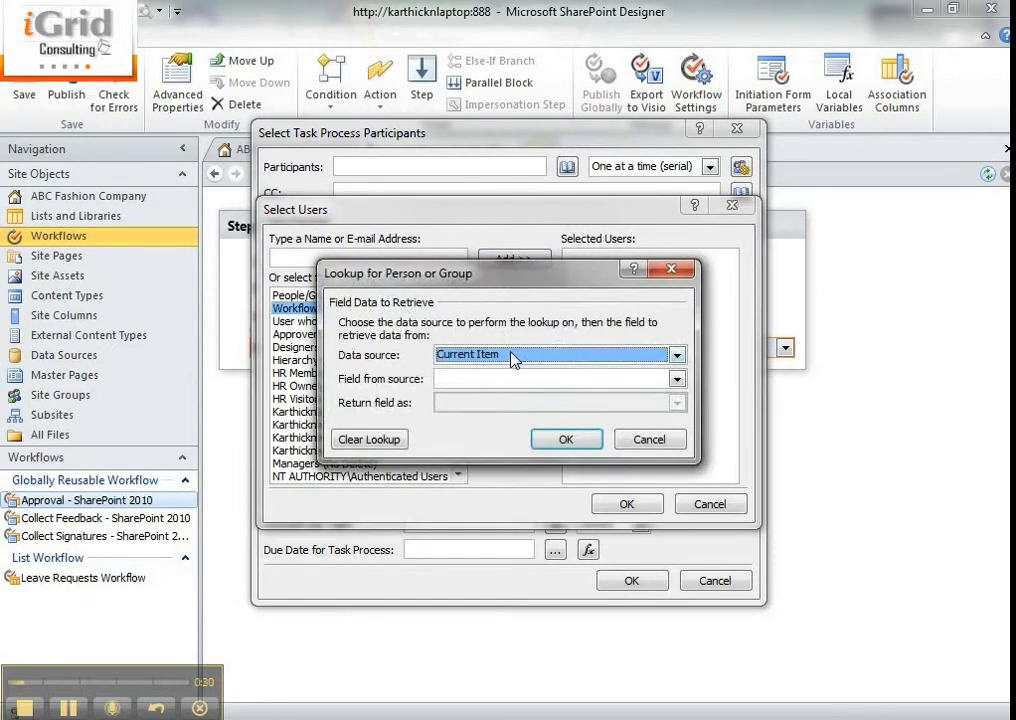
click(513, 357)
click(511, 388)
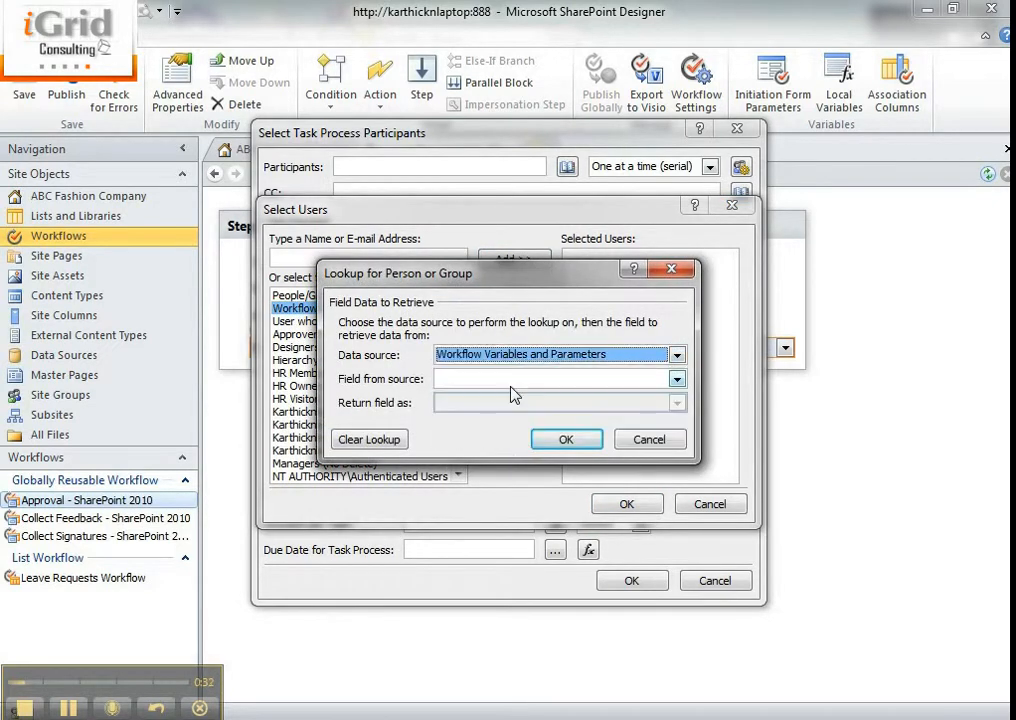
Choose Variable: manager as the lookup field, returned as string, and confirm it as the task participant
click(513, 380)
click(514, 381)
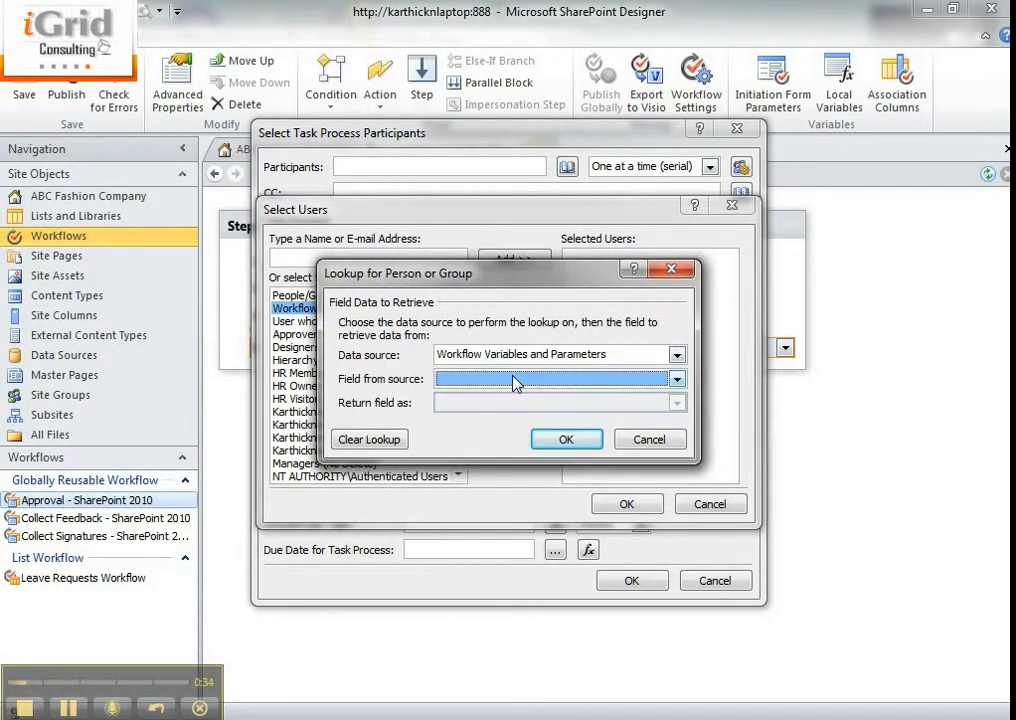
click(513, 382)
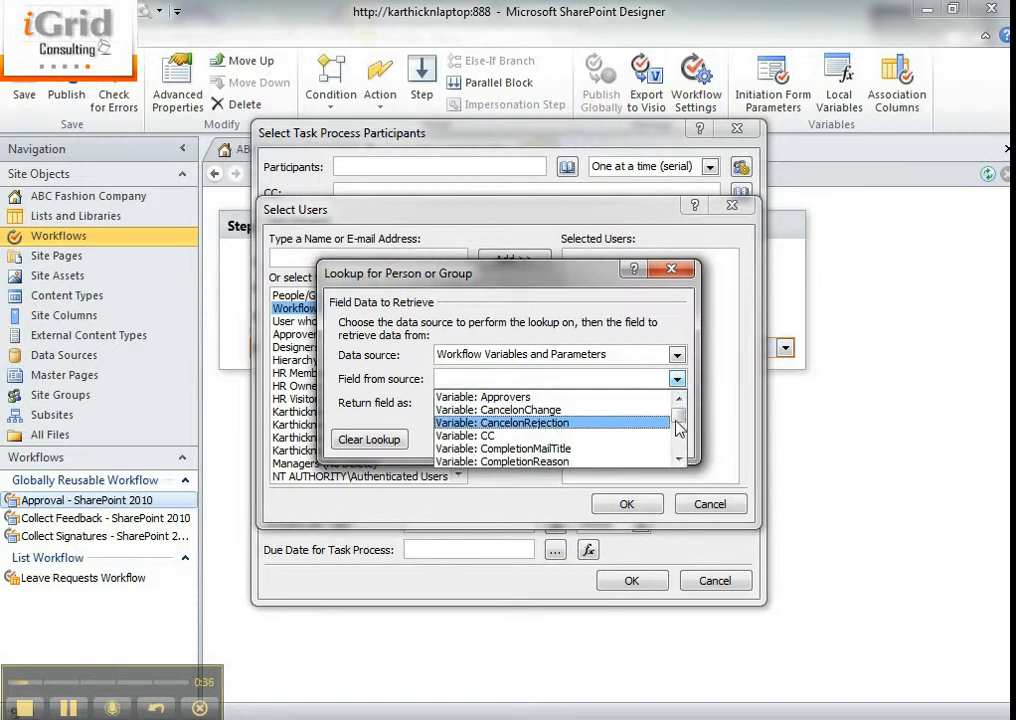
drag(677, 428, 681, 460)
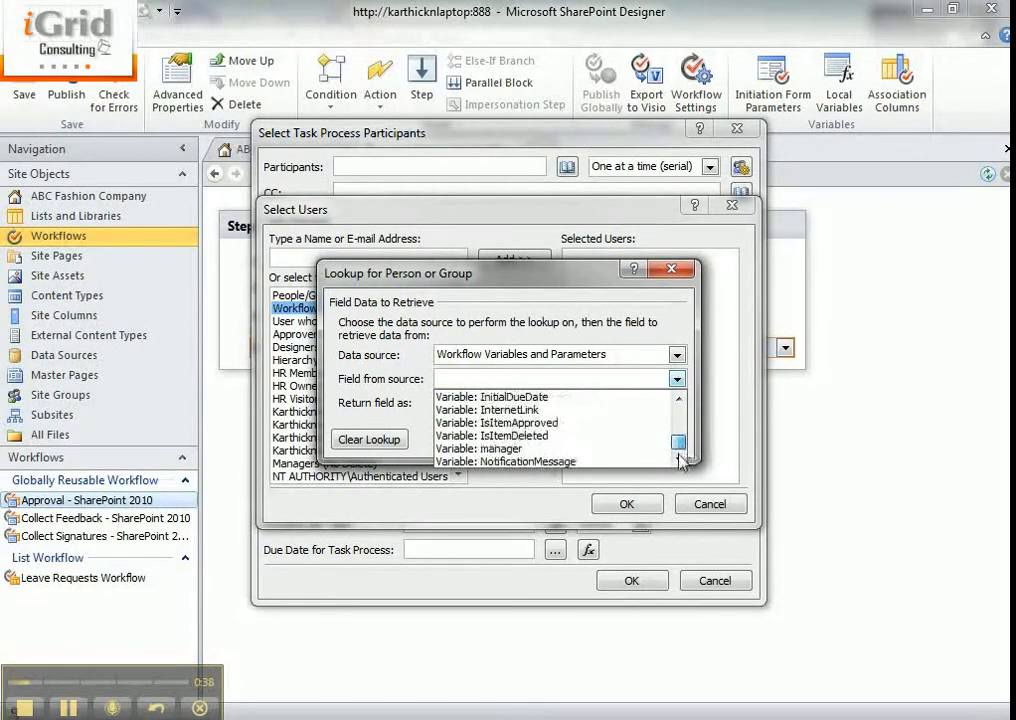
click(550, 448)
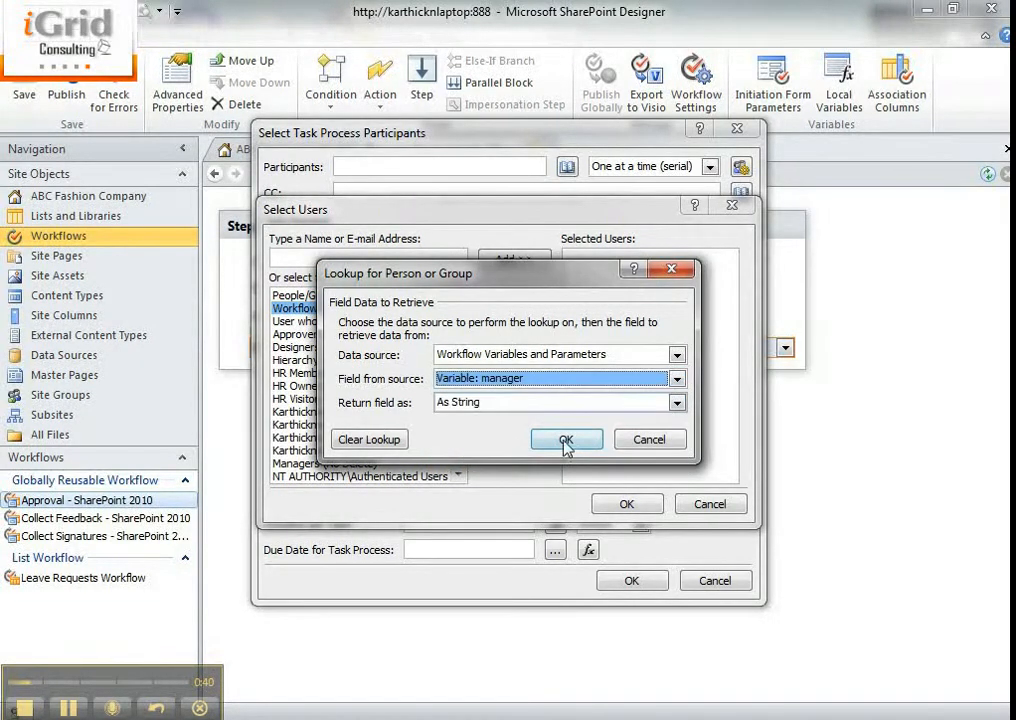
click(566, 440)
click(624, 502)
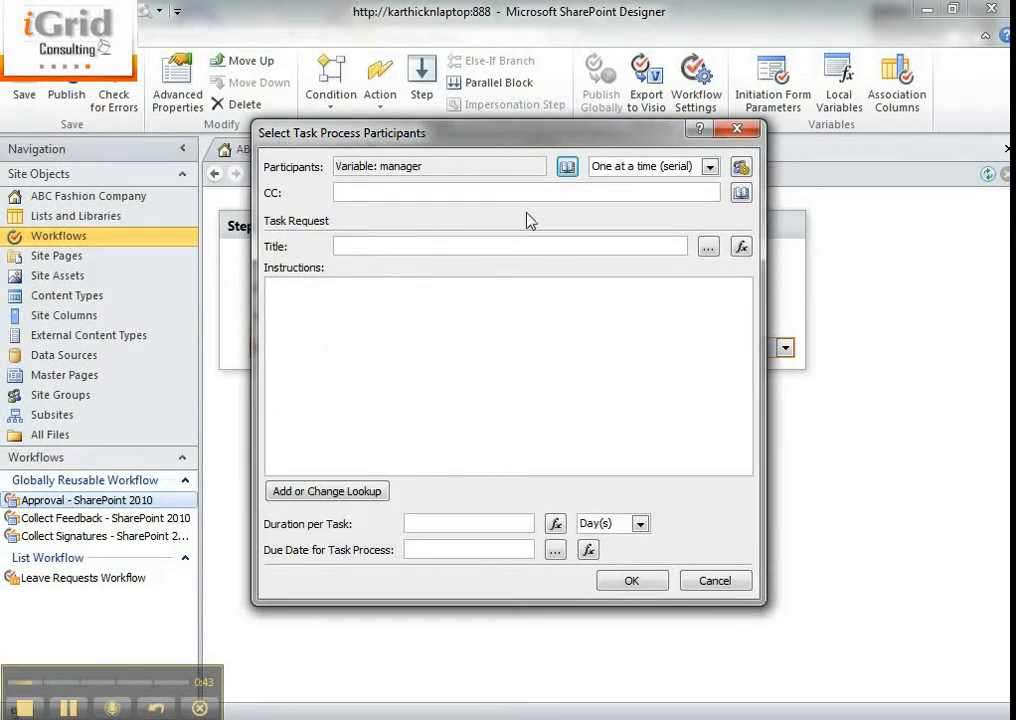
Title the task request "Please approve this leave", confirm the participant settings, and check the workflow for errors
click(436, 193)
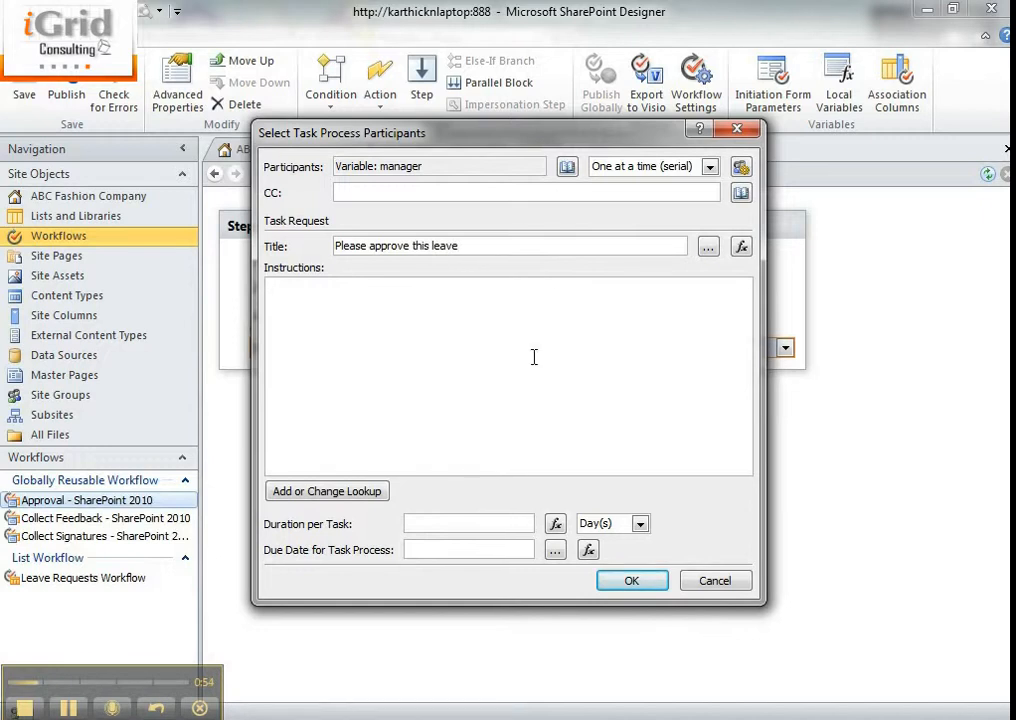
click(630, 581)
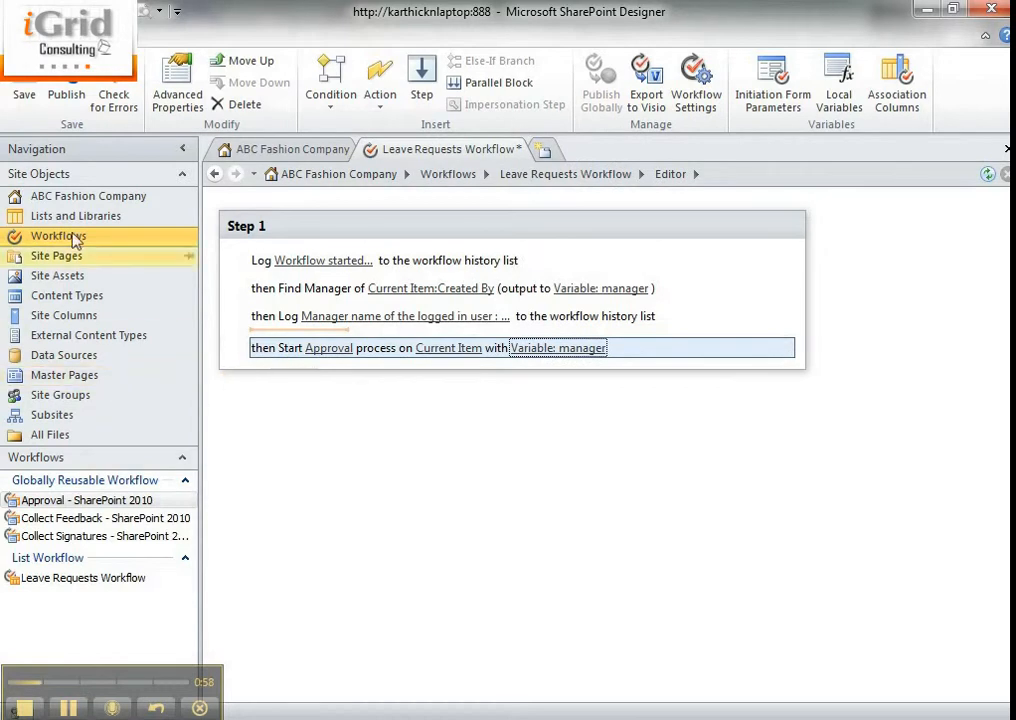
click(112, 98)
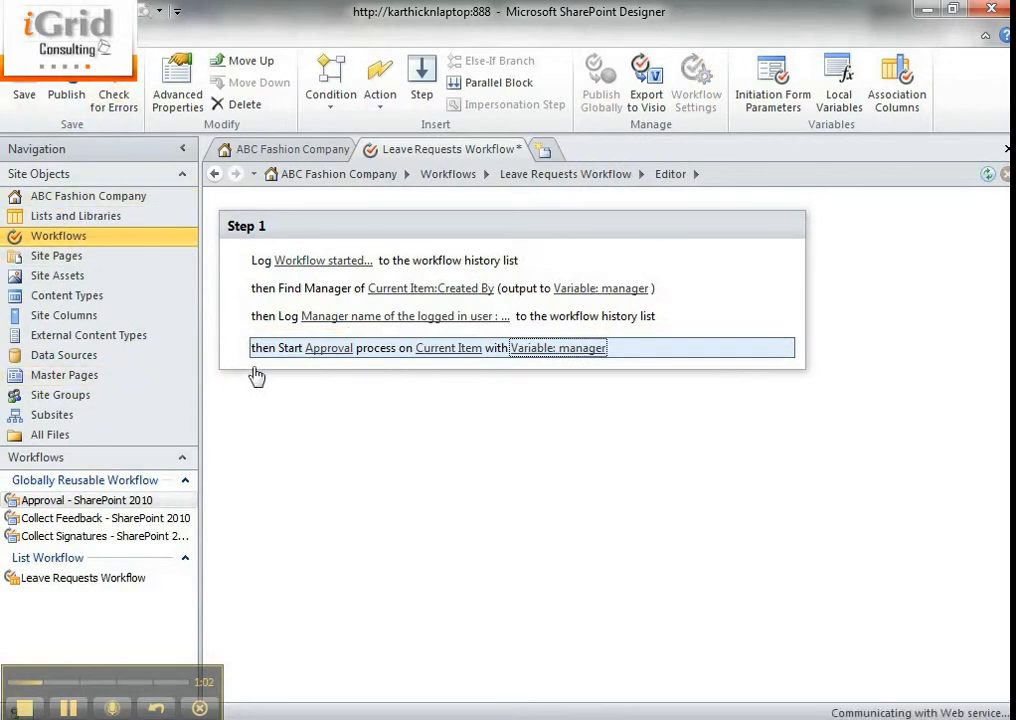
Insert a second Start Approval Process action below the first one and delete it again
click(509, 386)
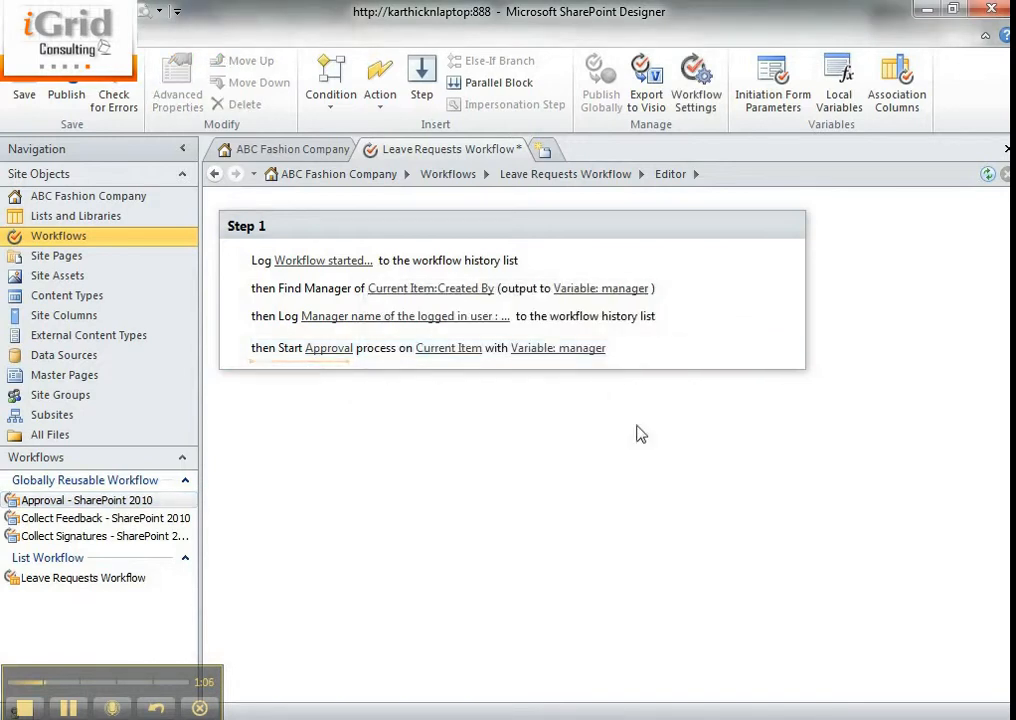
text(start app)
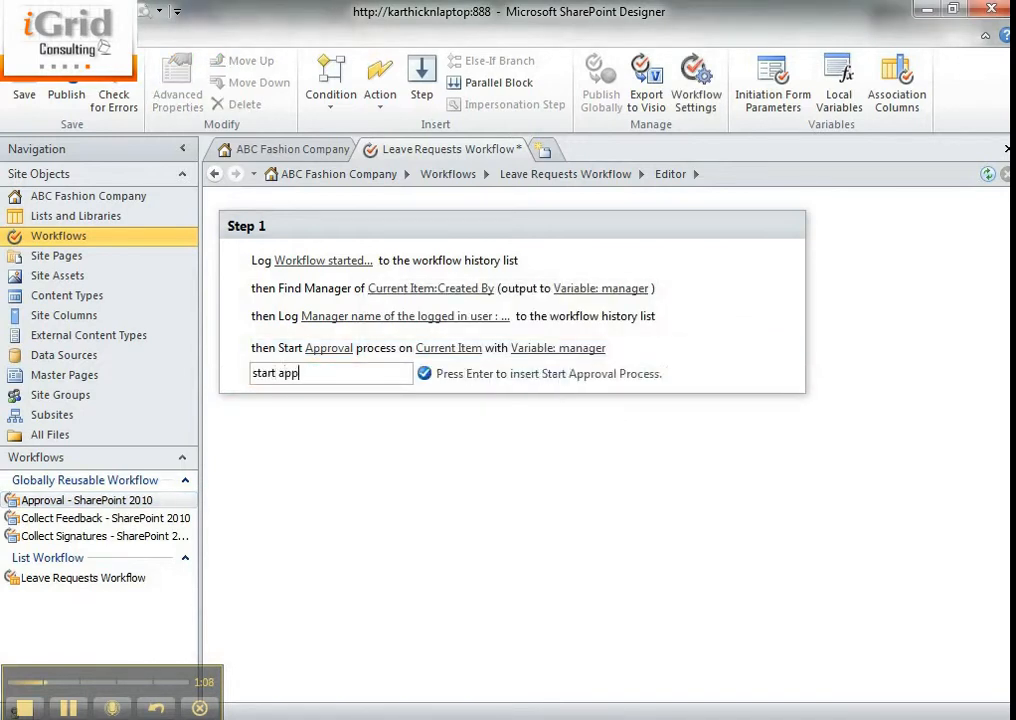
key(Return)
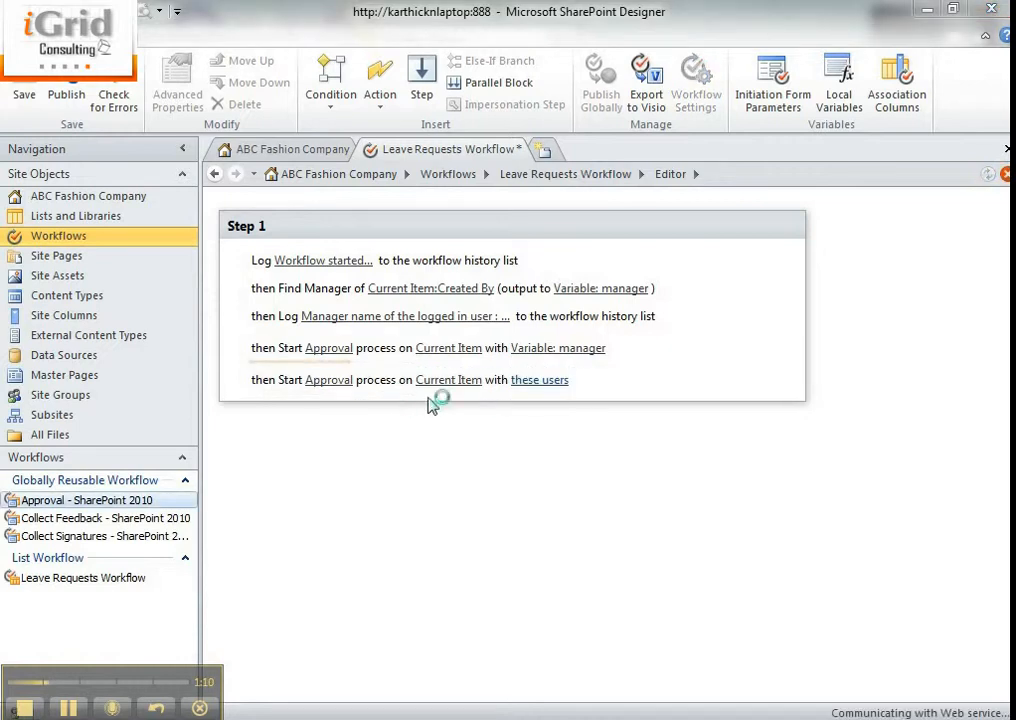
click(785, 382)
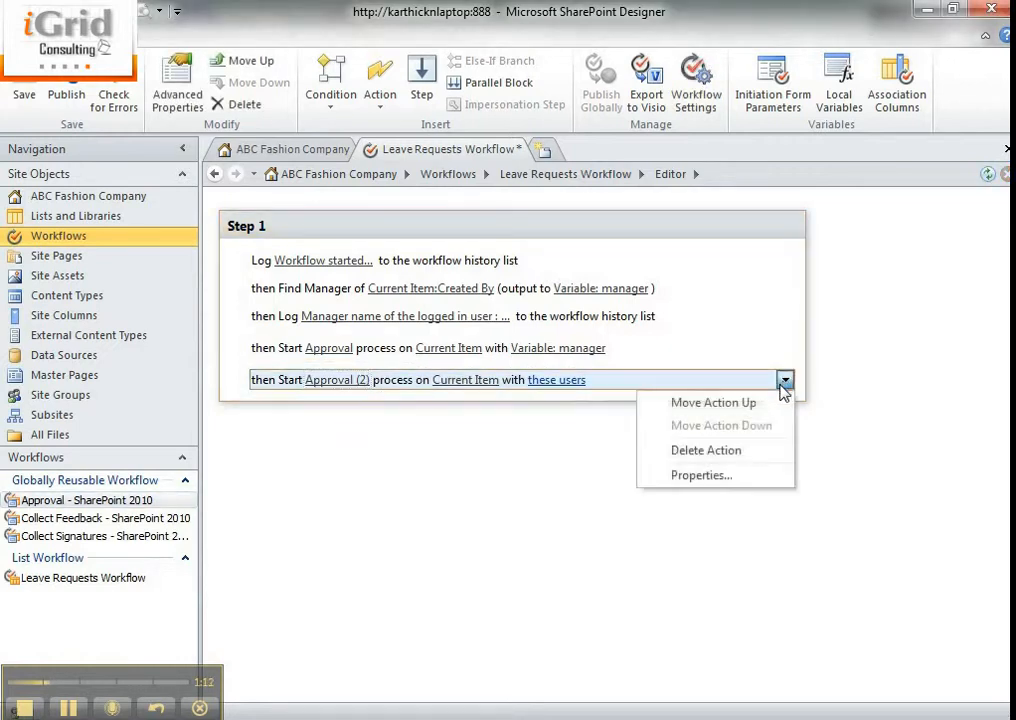
click(766, 455)
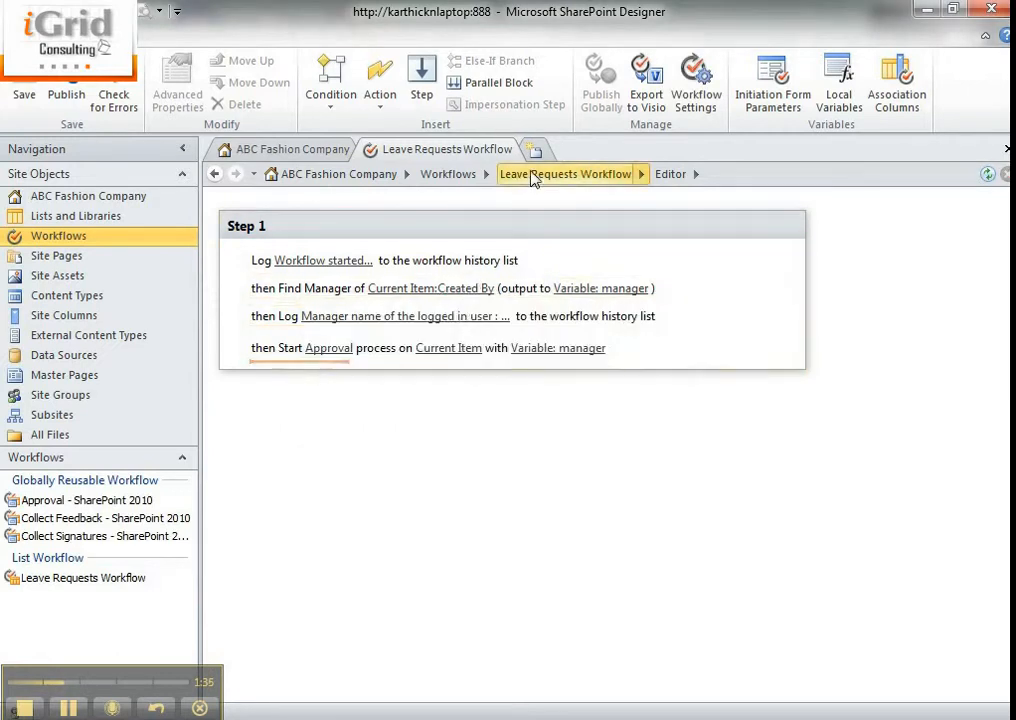
Enable workflow visualization on the status page in the Leave Requests Workflow settings and publish the workflow
click(533, 177)
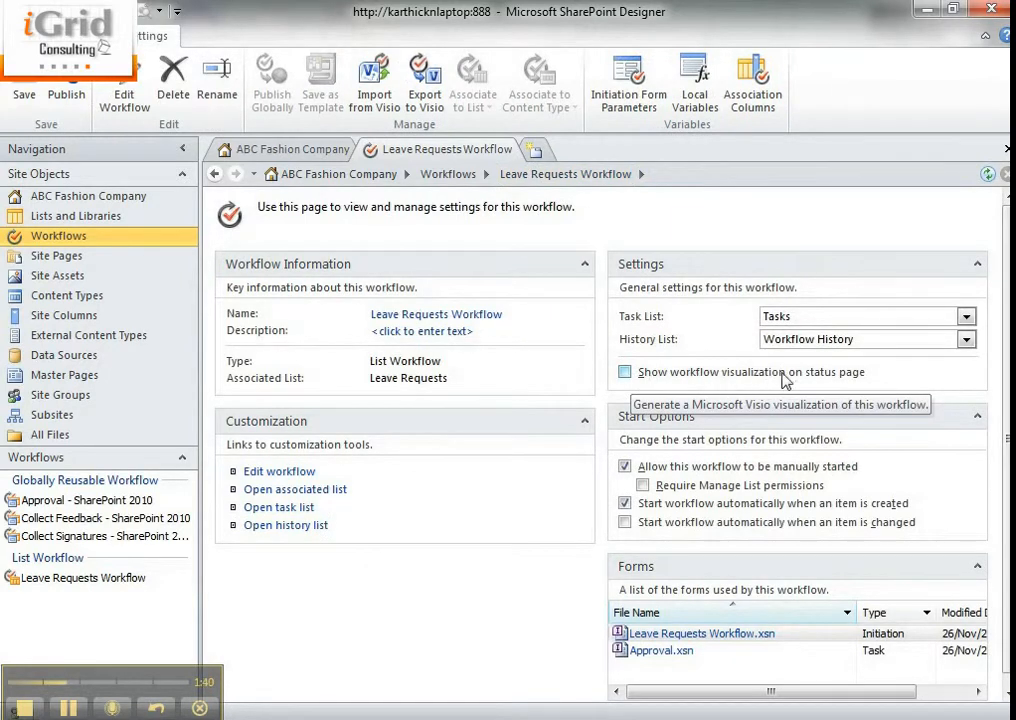
click(740, 376)
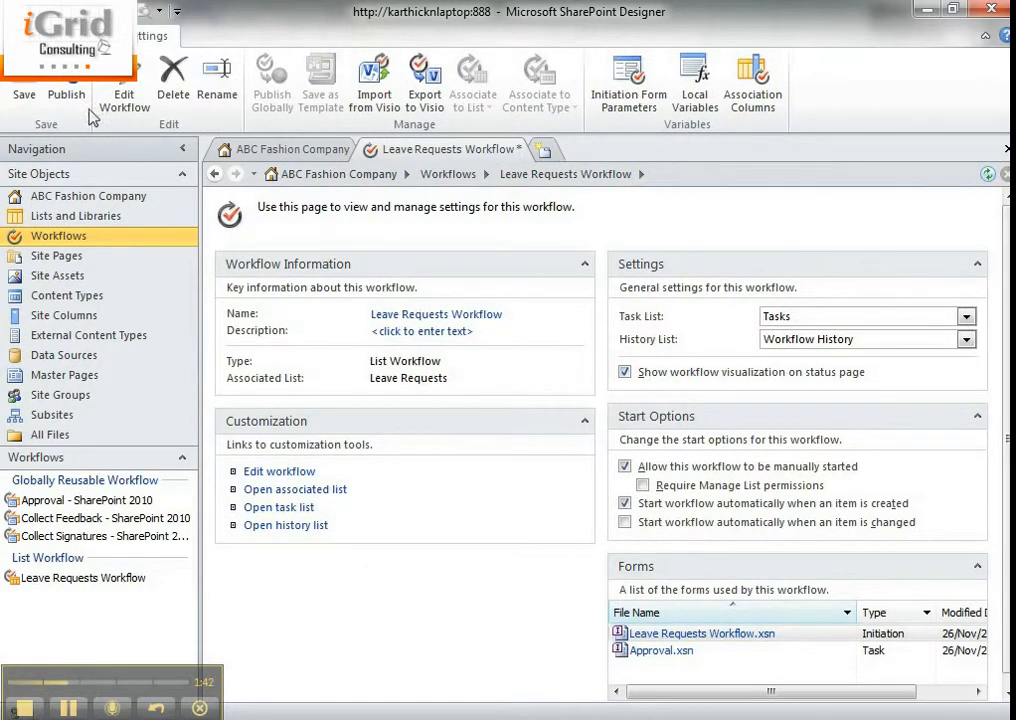
click(66, 88)
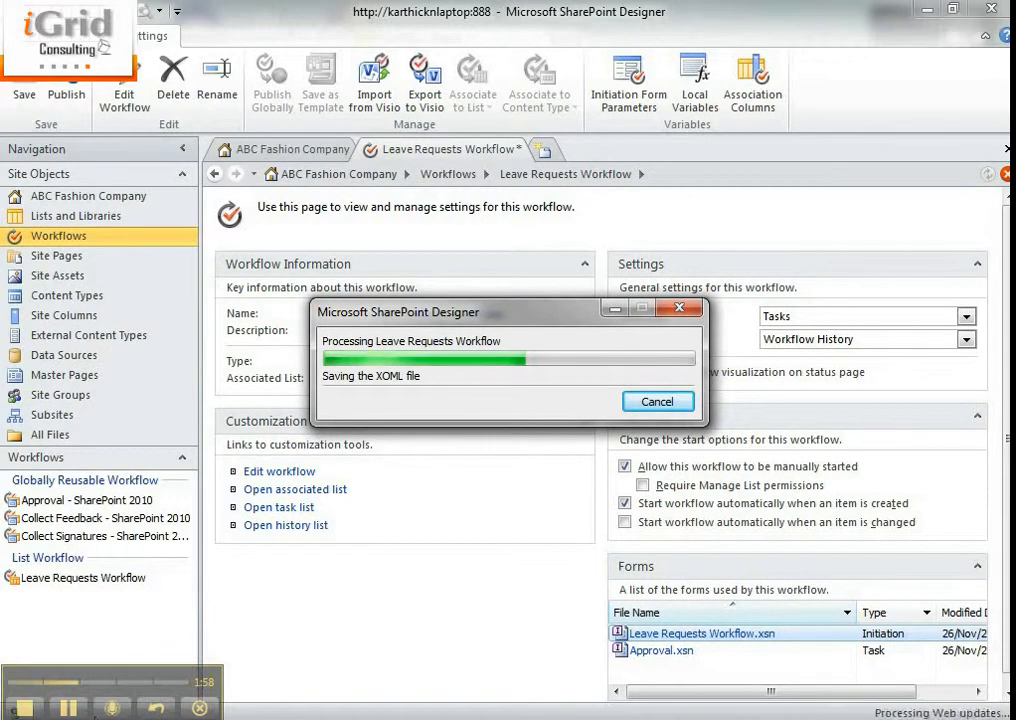
Switch to the browser showing the ABC Fashion Company site and start a new document in the Leave Requests library
click(70, 712)
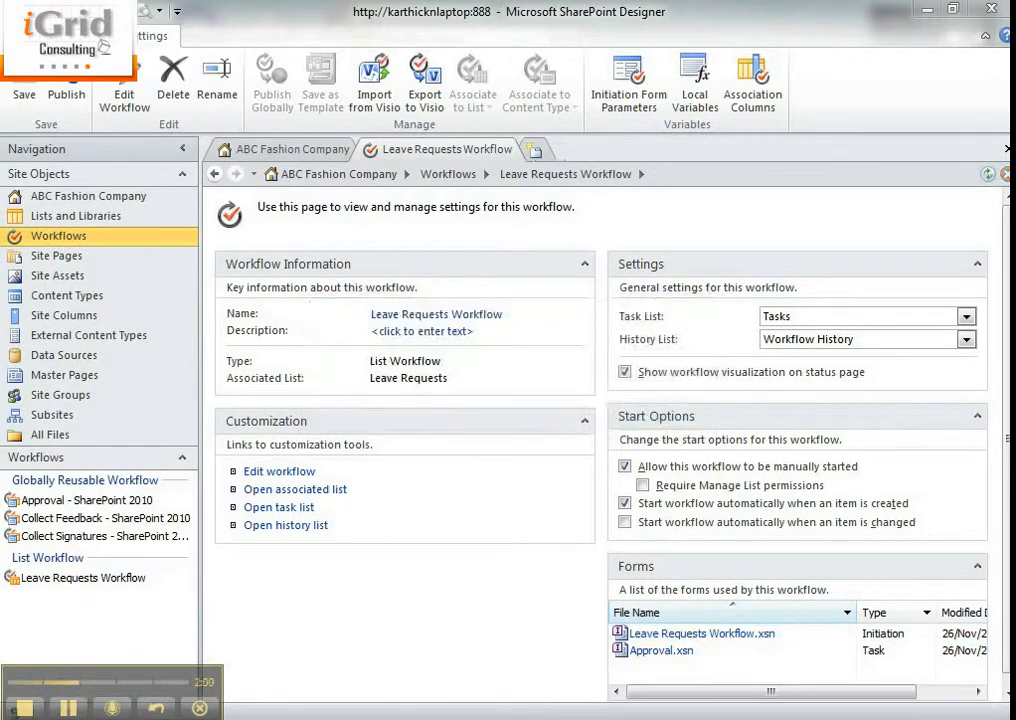
mouse_move(92, 719)
click(333, 662)
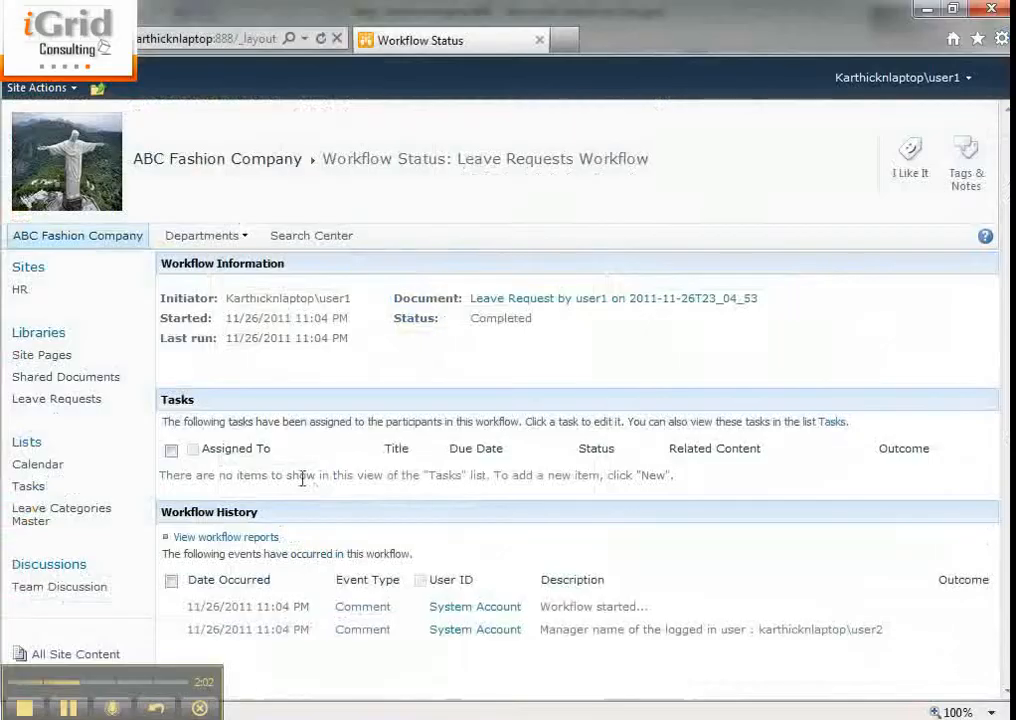
click(70, 400)
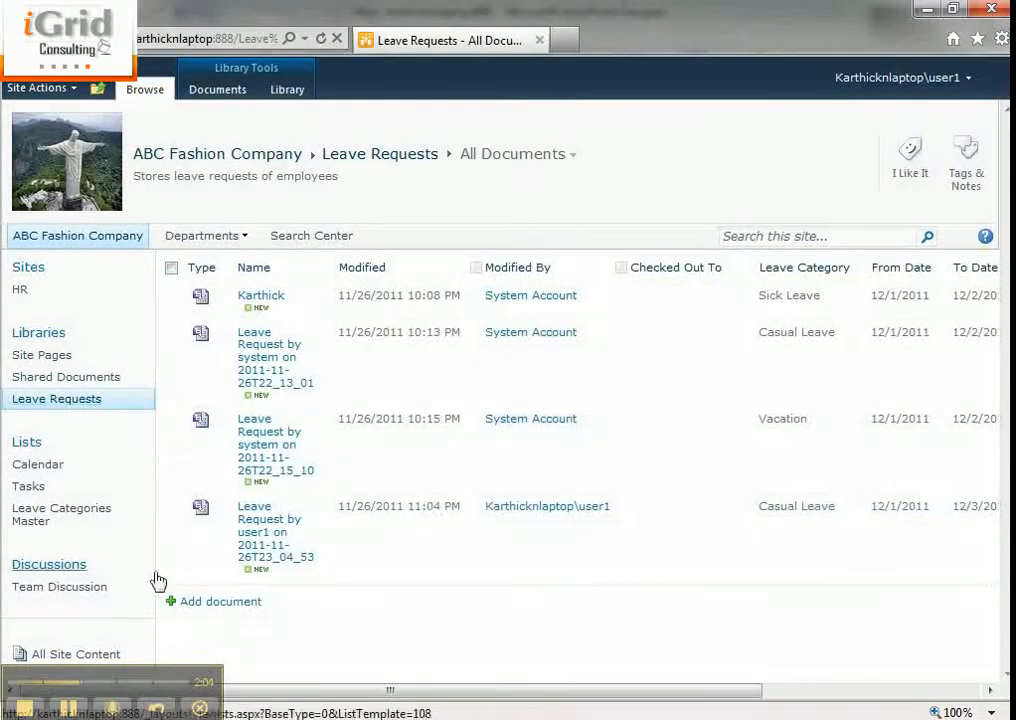
click(245, 603)
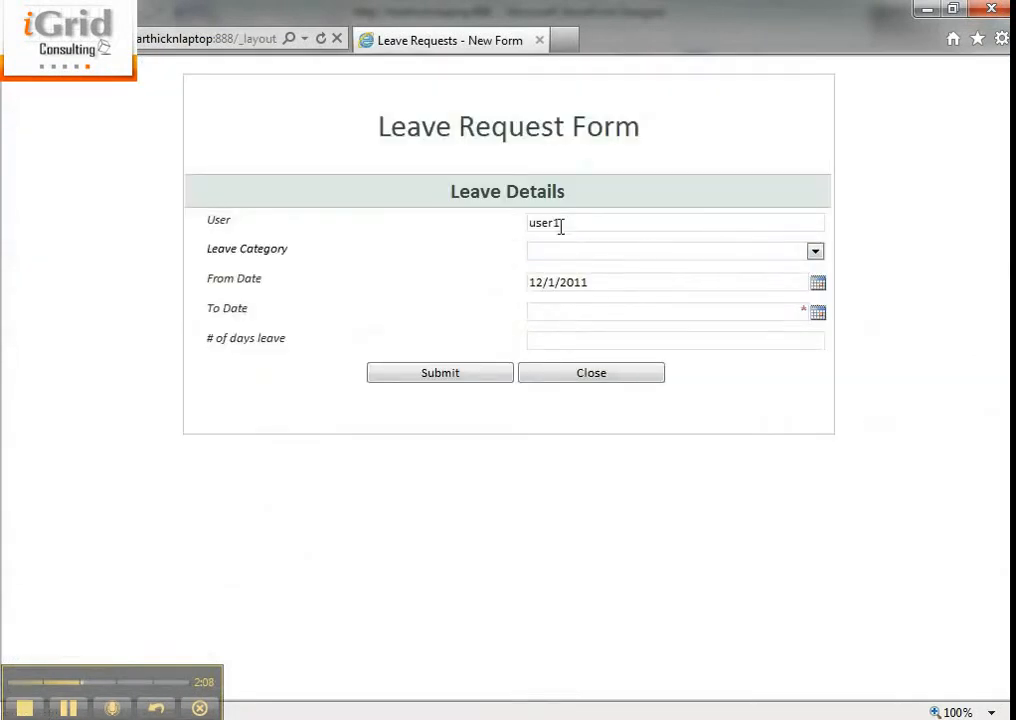
Submit the leave request with category Vacation, To Date 12/3/2011 and 5 days of leave, and check its workflow status
click(580, 250)
click(577, 314)
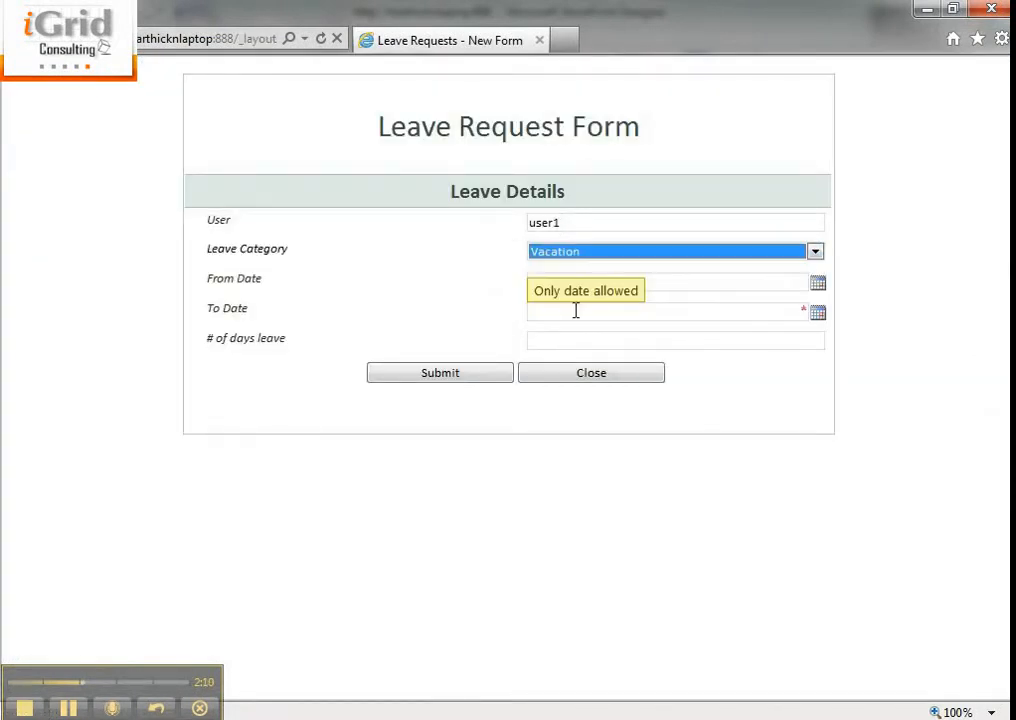
click(817, 314)
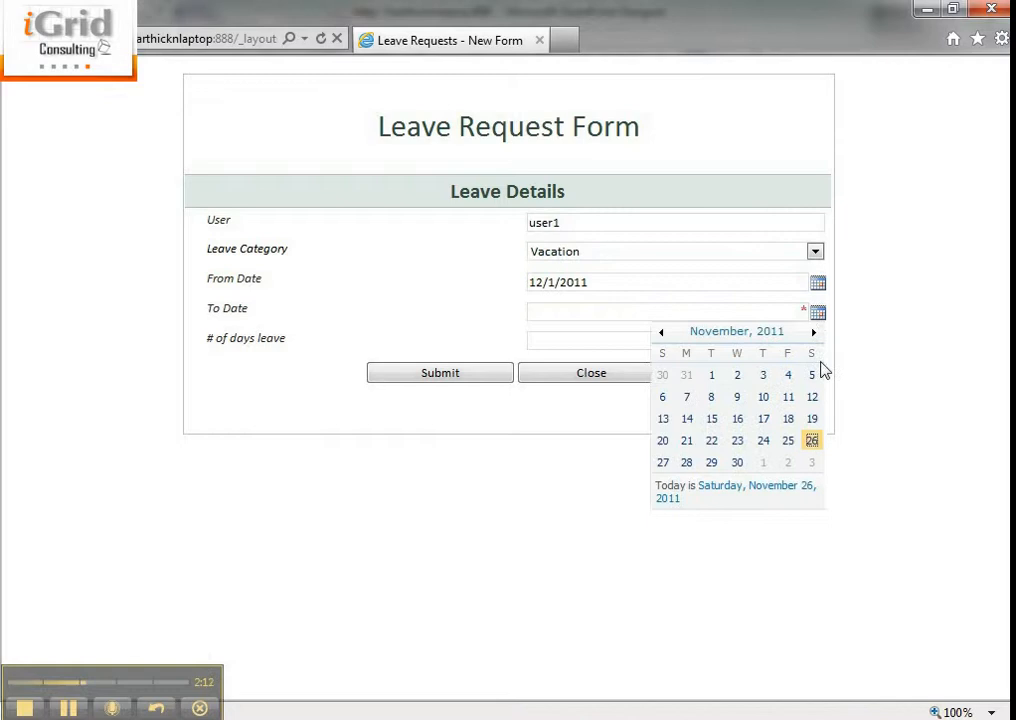
click(804, 459)
click(598, 340)
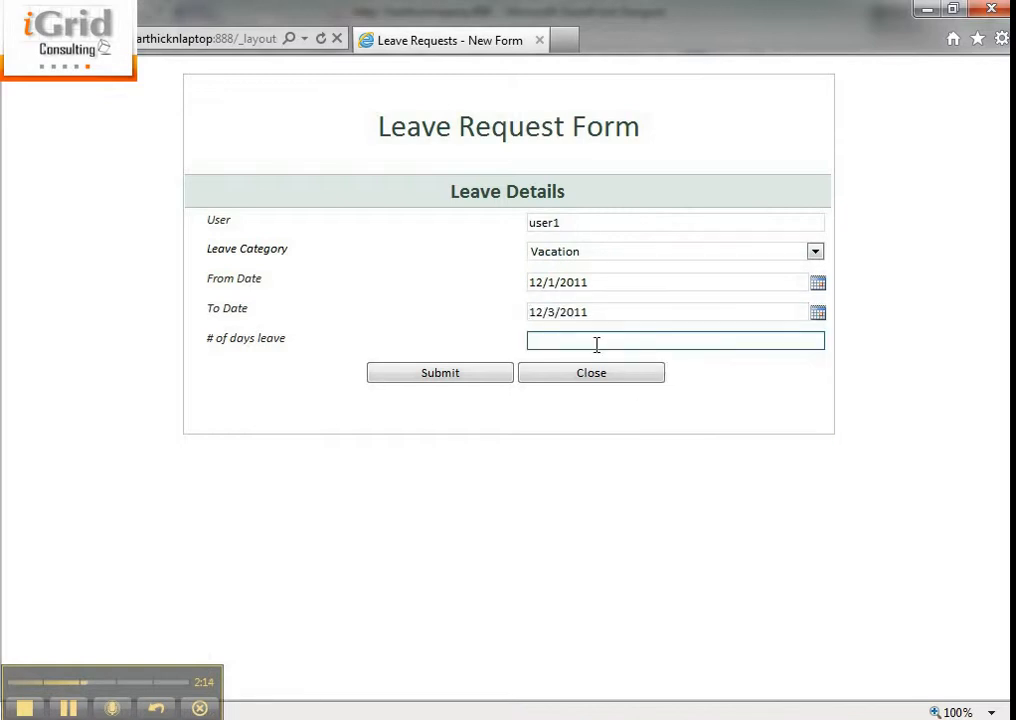
click(411, 370)
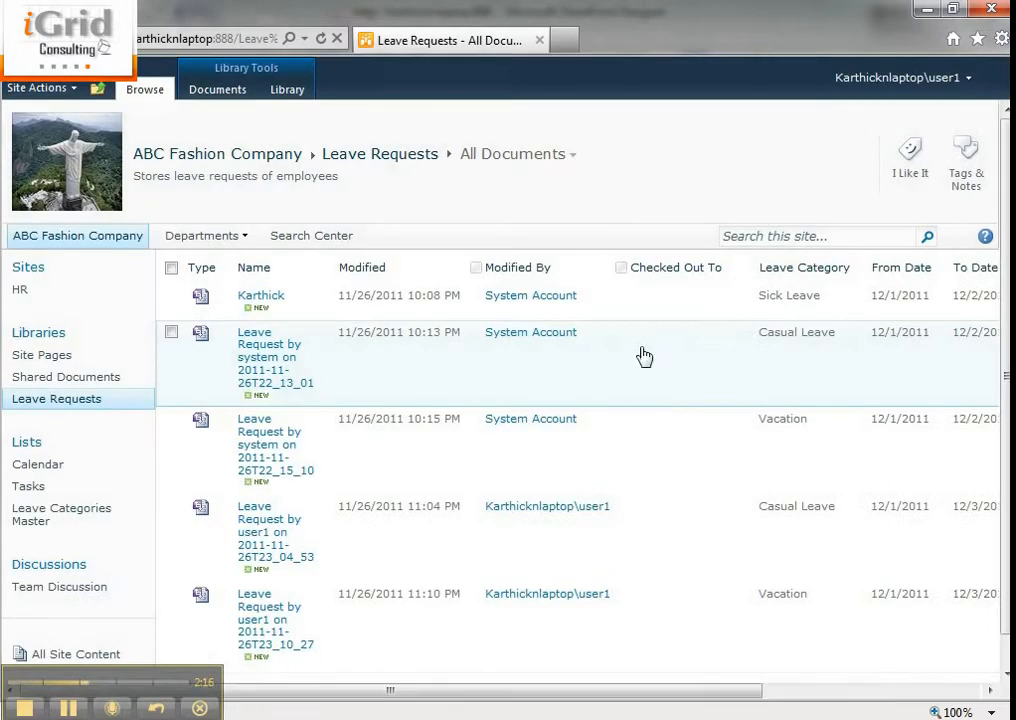
drag(565, 705, 805, 705)
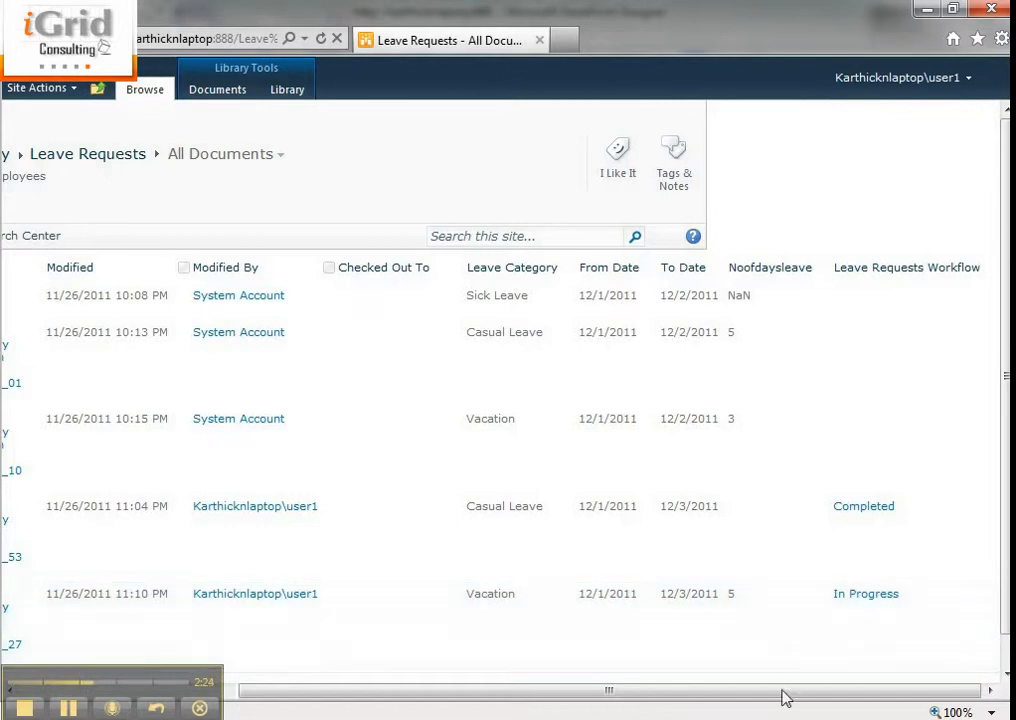
drag(785, 696, 437, 660)
Go to the ABC Fashion Company home page and sign in as the different user user2 with the account password
click(76, 240)
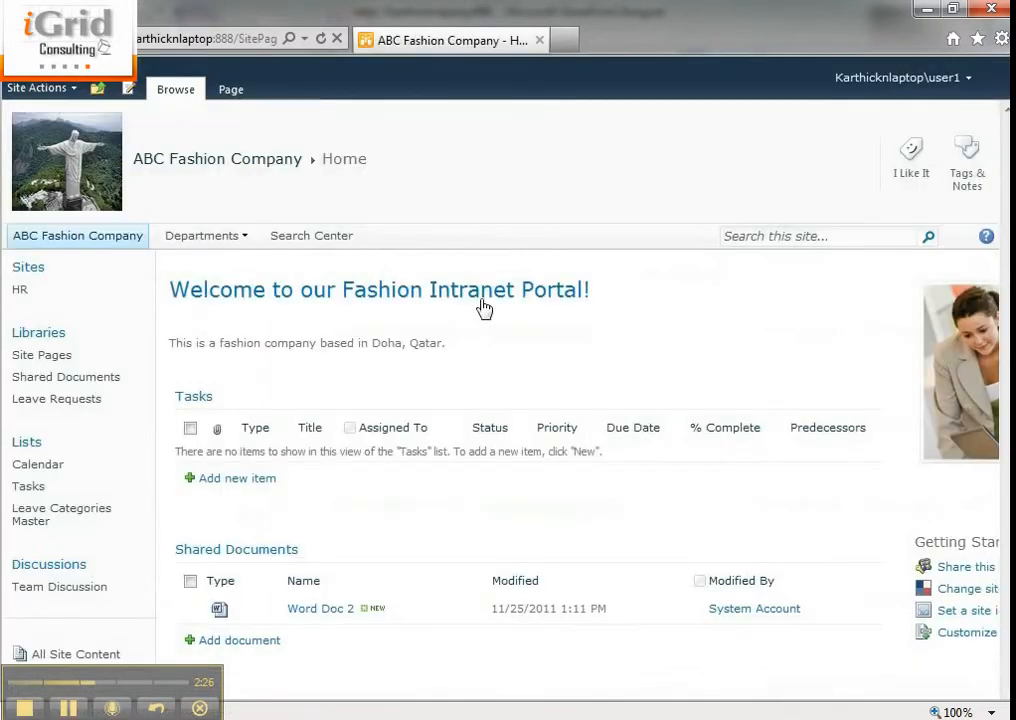
click(880, 80)
click(862, 256)
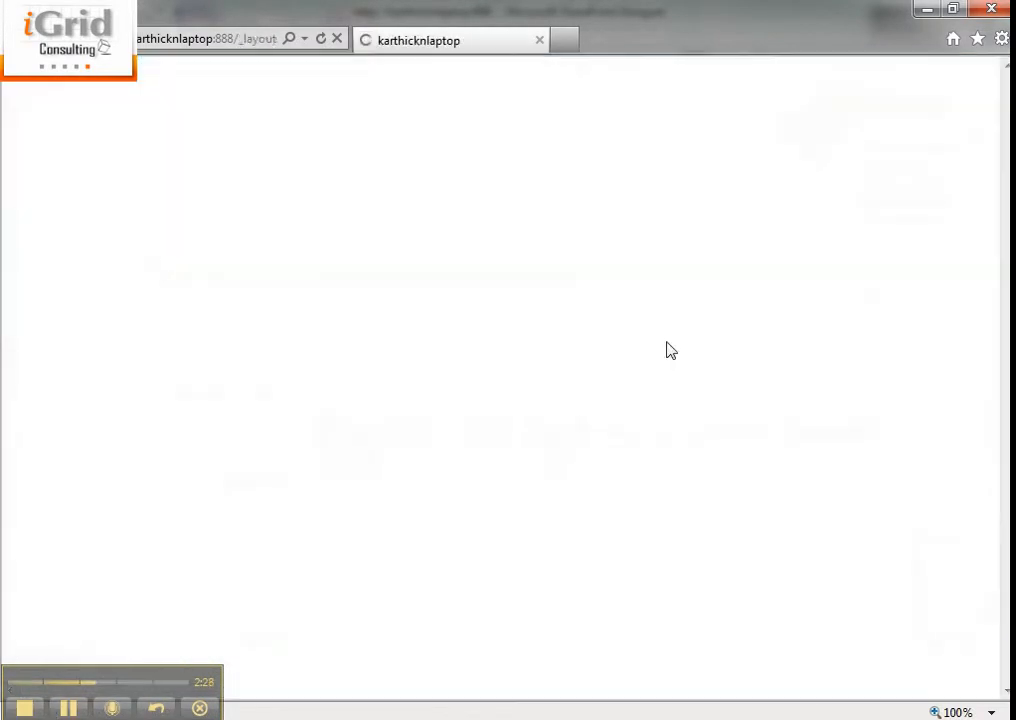
click(540, 420)
text(user2)
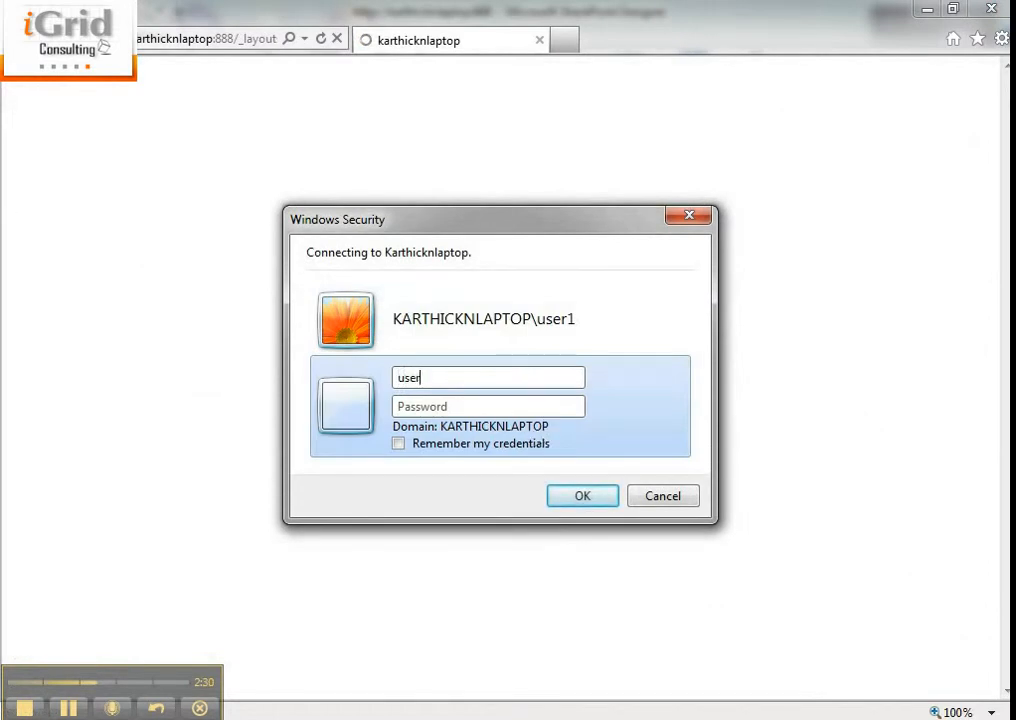
key(Tab)
text(pa)
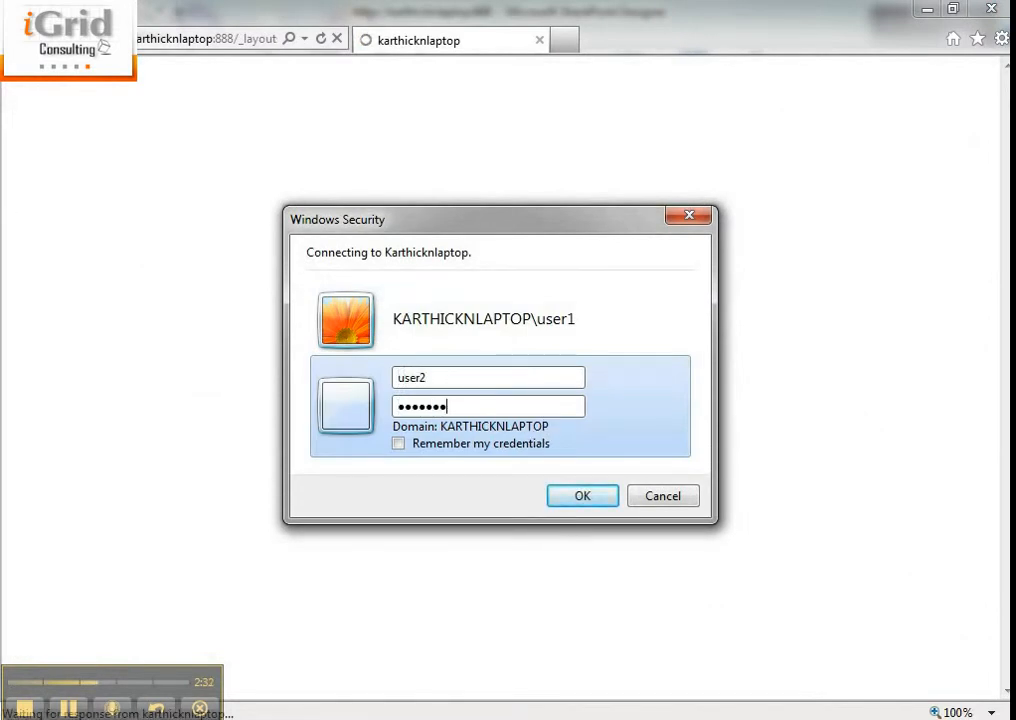
key(Return)
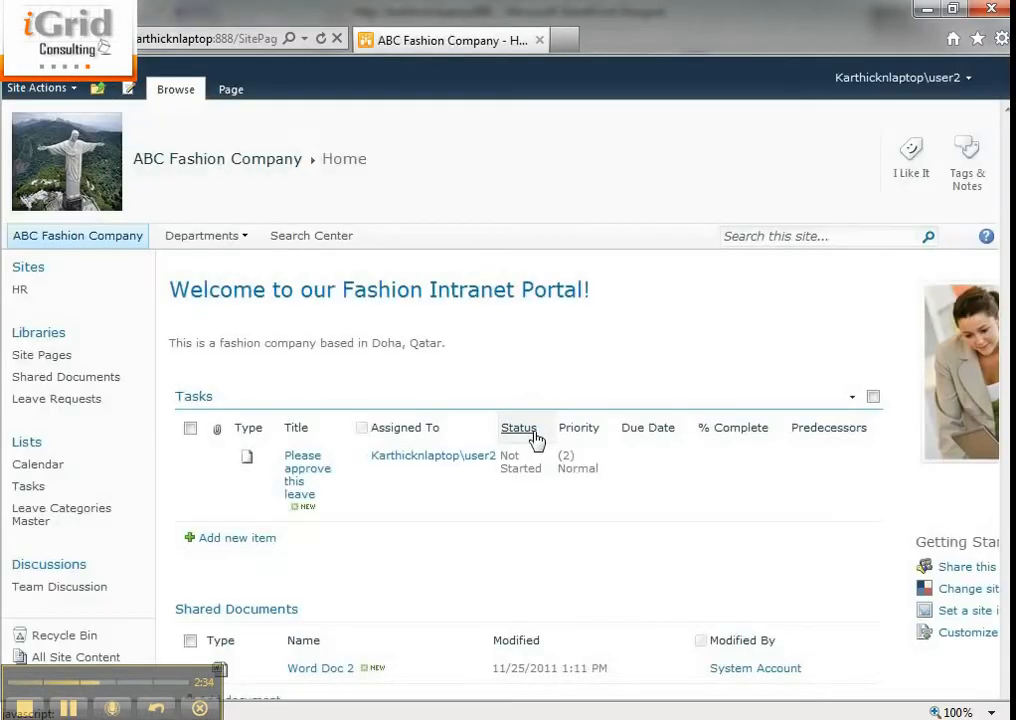
Open the "Please approve this leave" task and approve it with the comment "ok, approved"
click(307, 490)
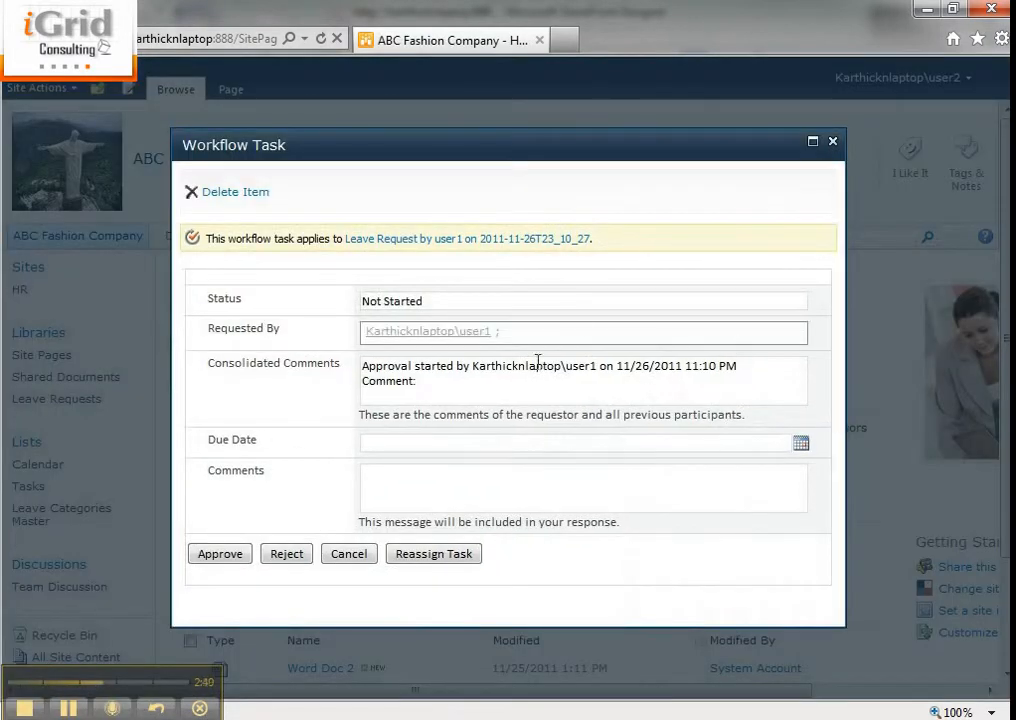
click(490, 482)
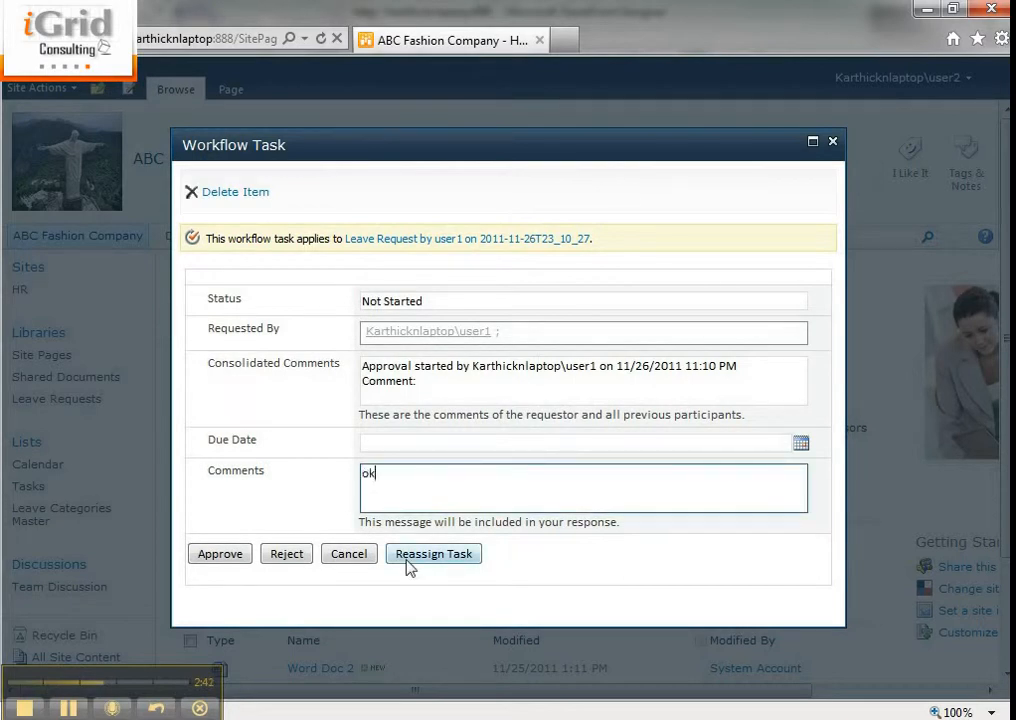
text(ok, approved)
click(212, 553)
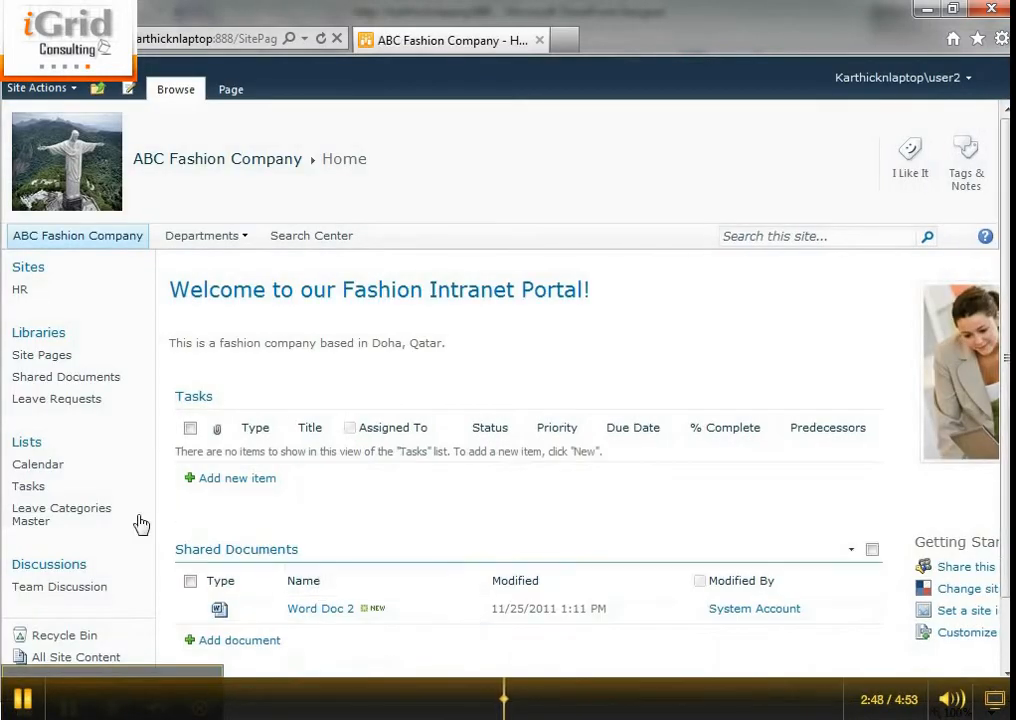
Open the workflow status of the latest Vacation request in Leave Requests and examine its visualization, tasks and workflow history
click(60, 400)
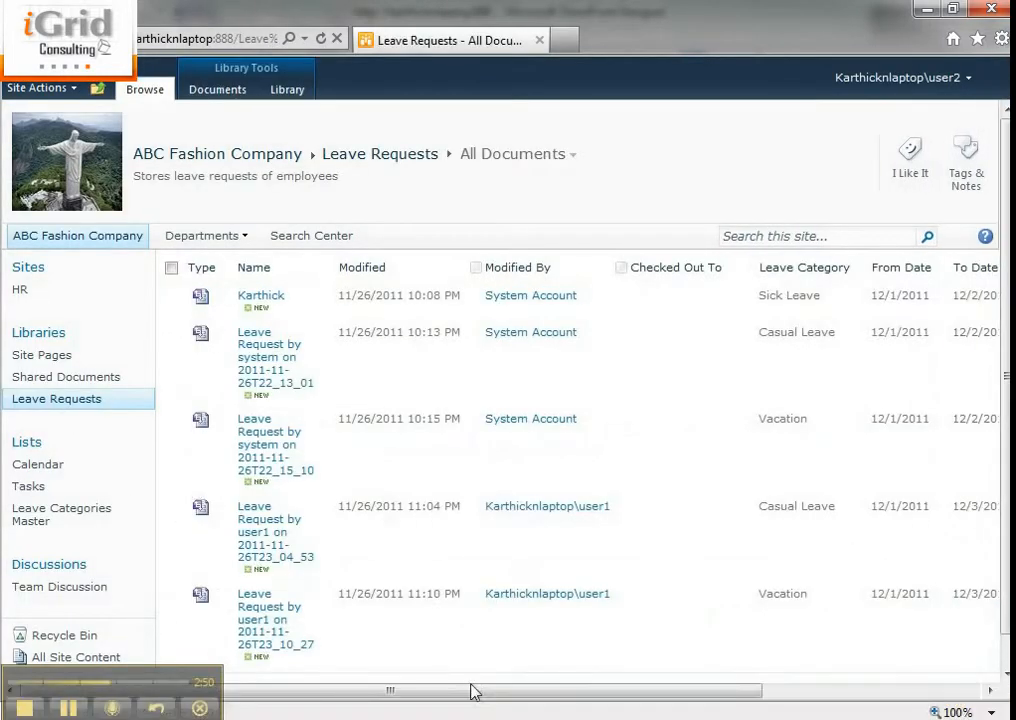
drag(472, 690, 710, 690)
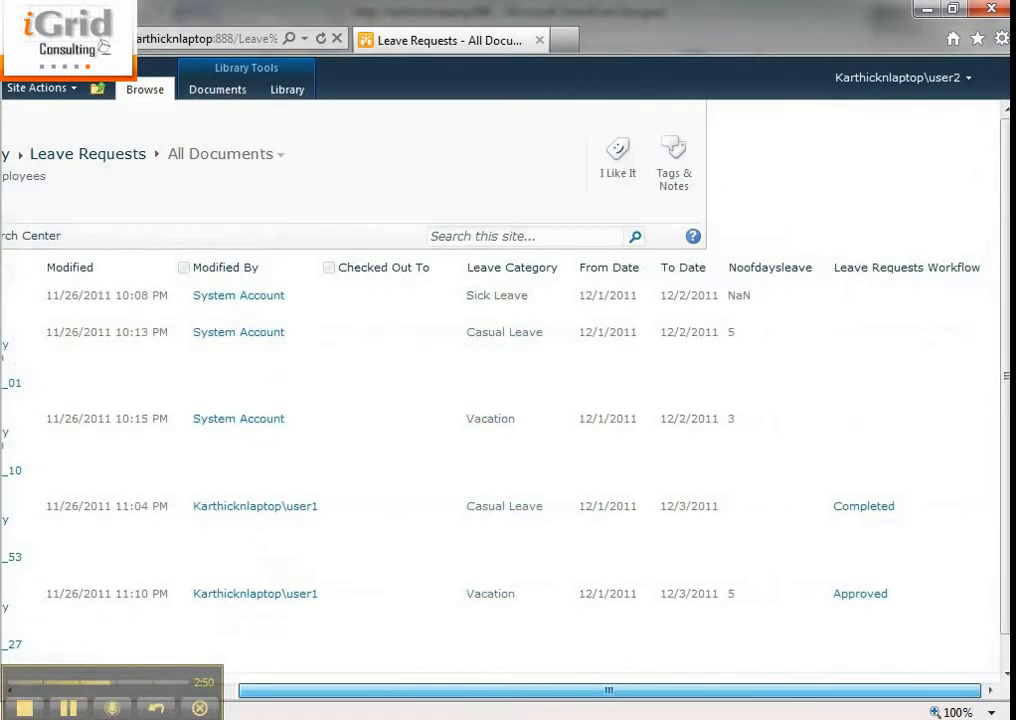
click(850, 604)
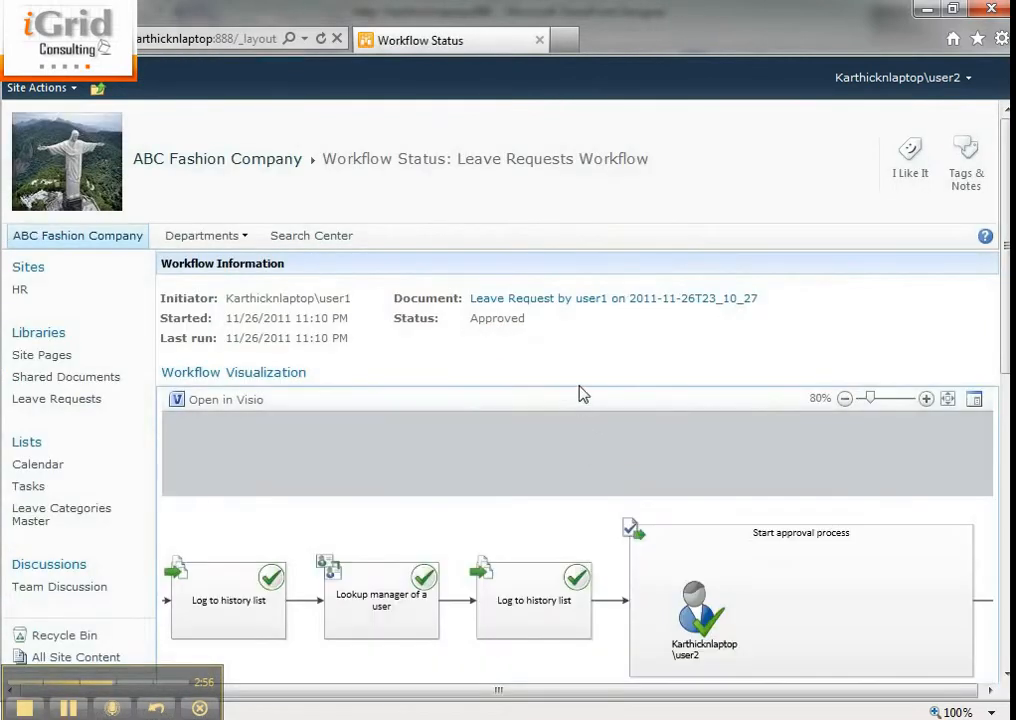
scroll(631, 395, down, 3)
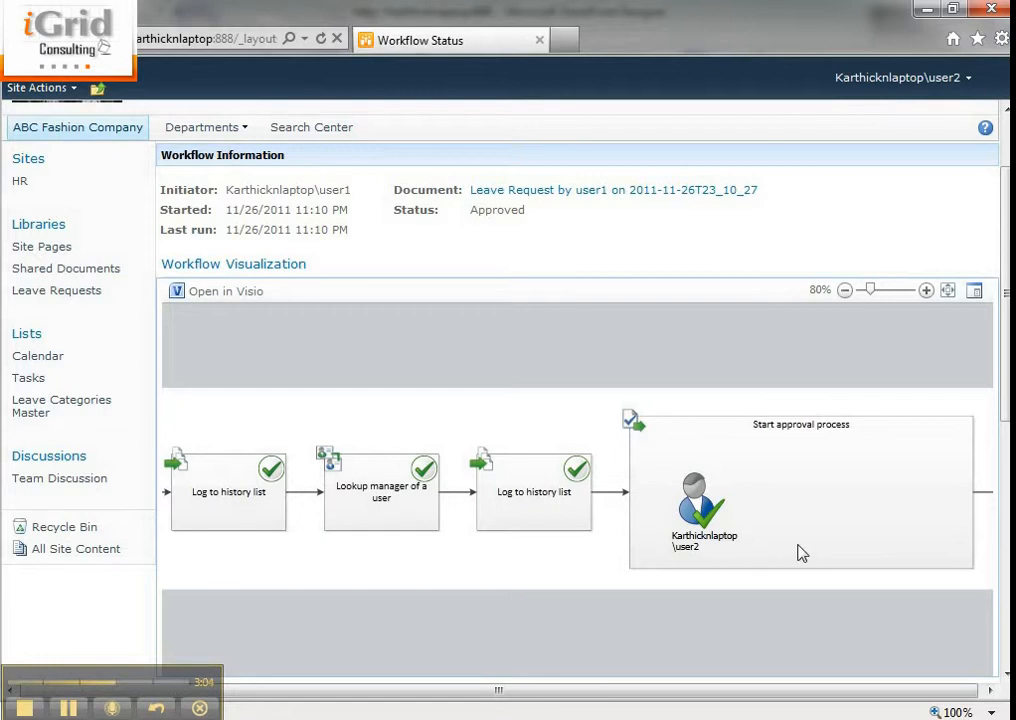
scroll(577, 400, down, 3)
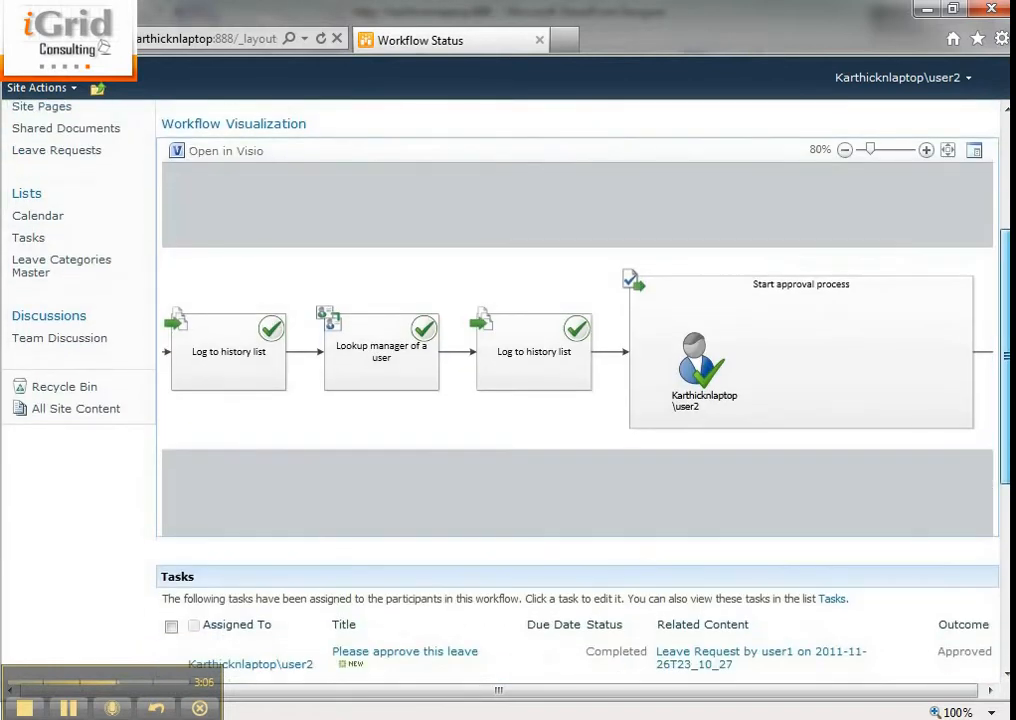
scroll(413, 390, down, 6)
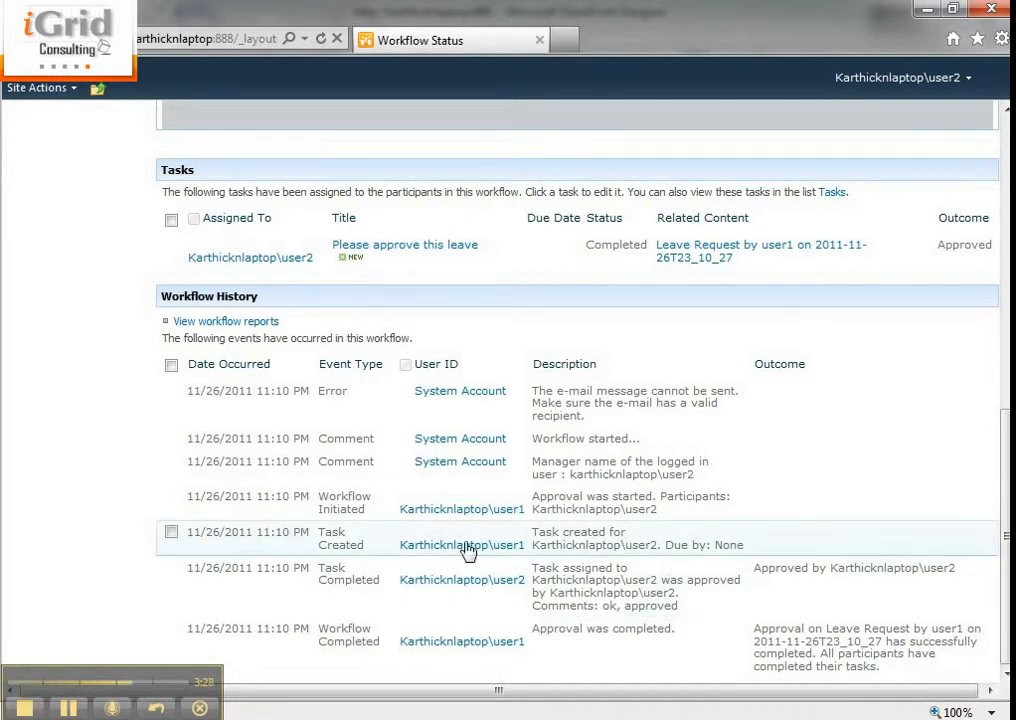
scroll(557, 502, up, 10)
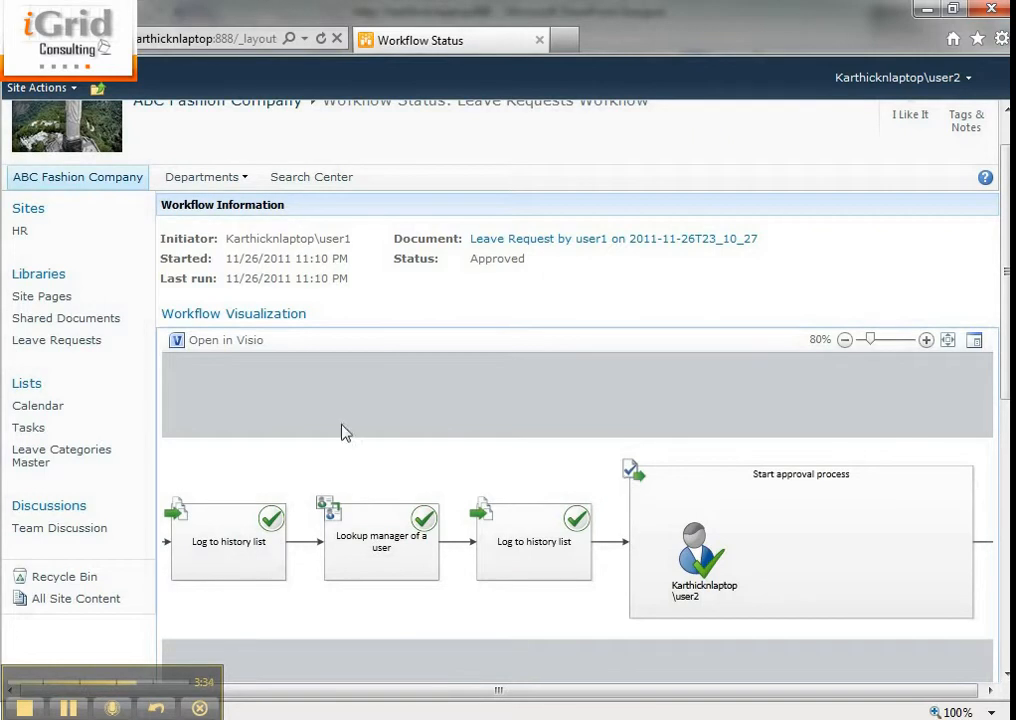
Switch to SharePoint Designer, open the Leave Requests Workflow in the editor and compare its actions with the browser's workflow visualization
click(655, 718)
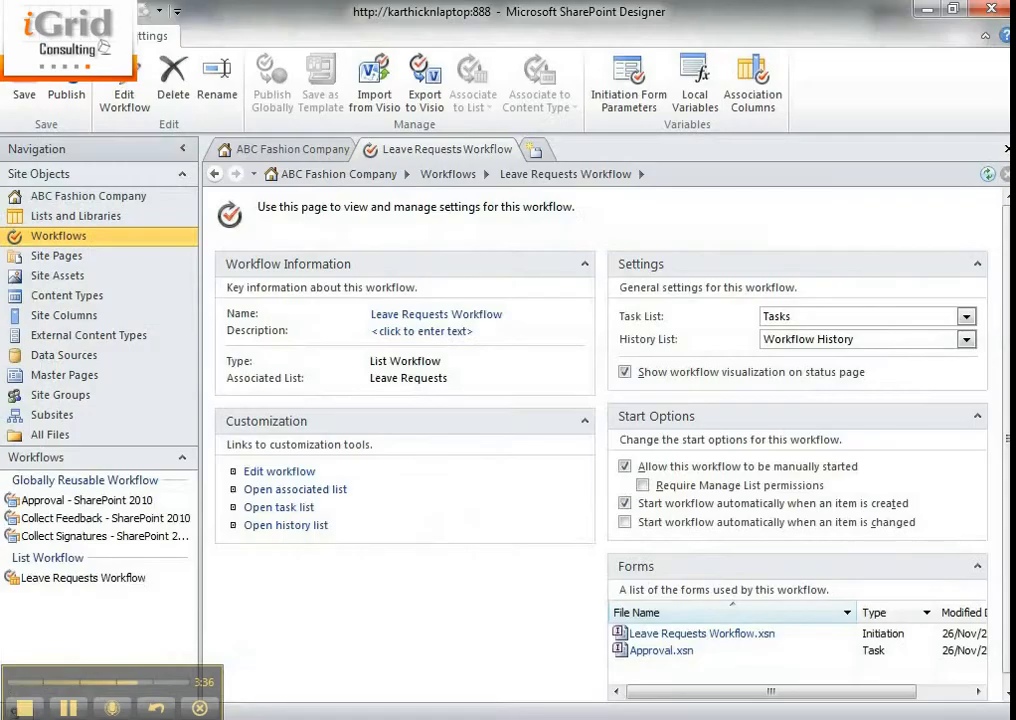
click(280, 471)
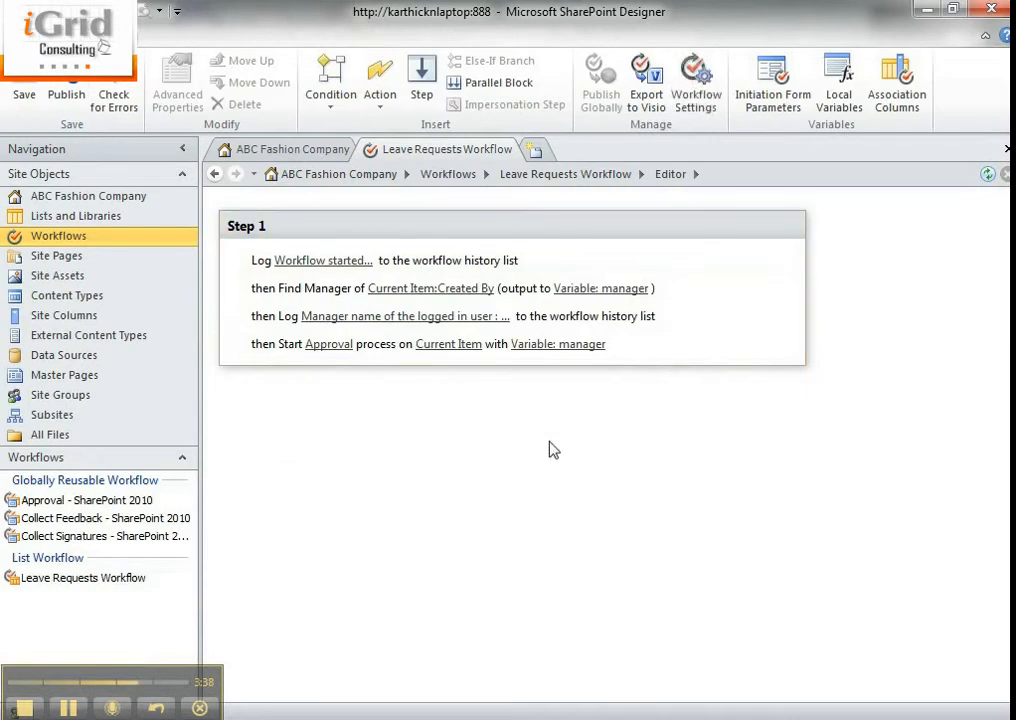
key(alt+Tab)
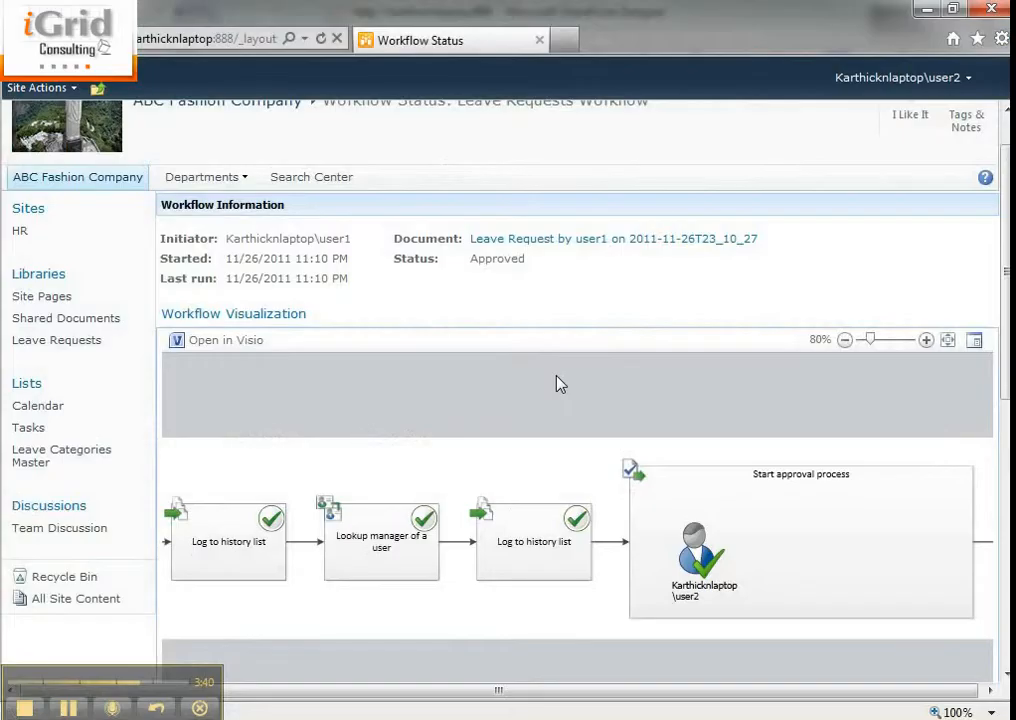
key(alt+Tab)
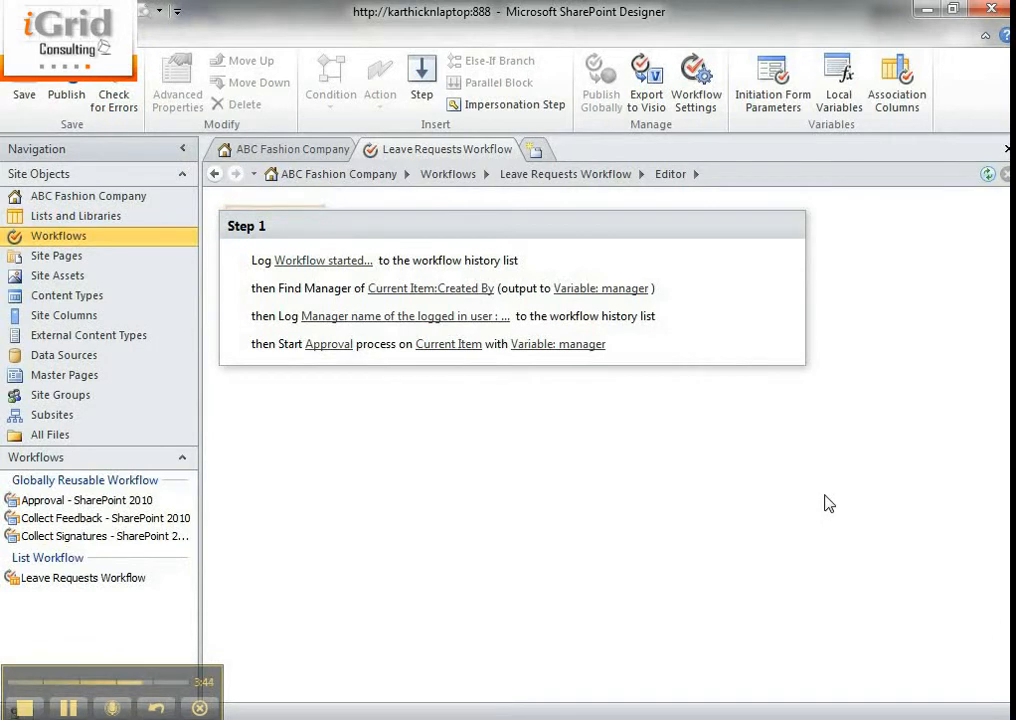
key(alt+Tab)
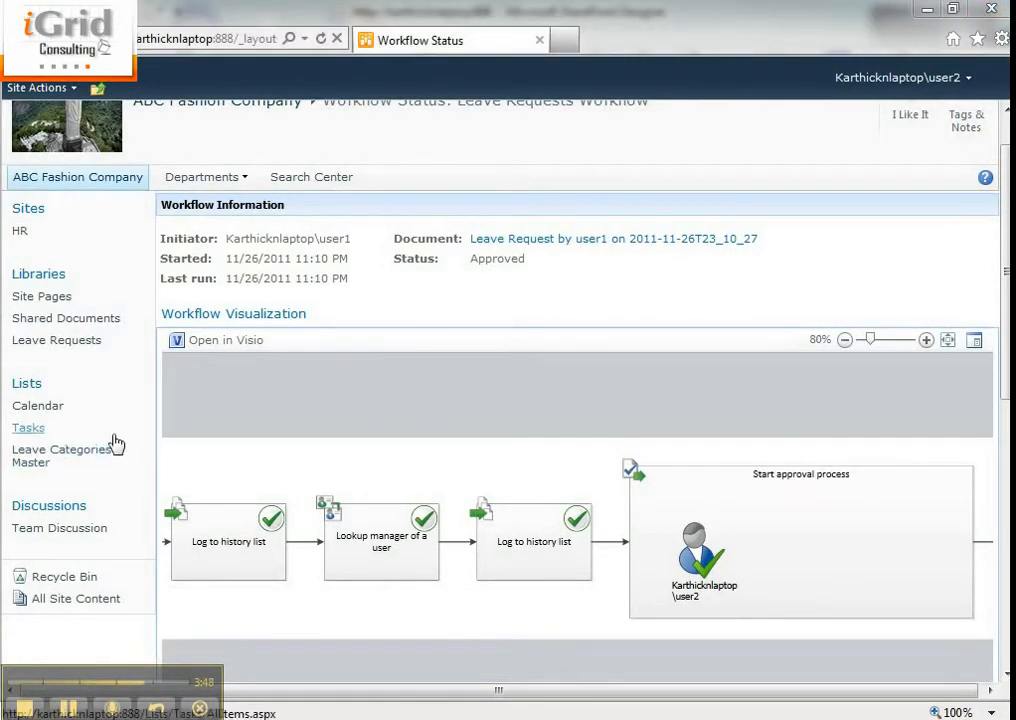
Open the Leave Requests library and sign in as the different user user1 with the account password
click(77, 346)
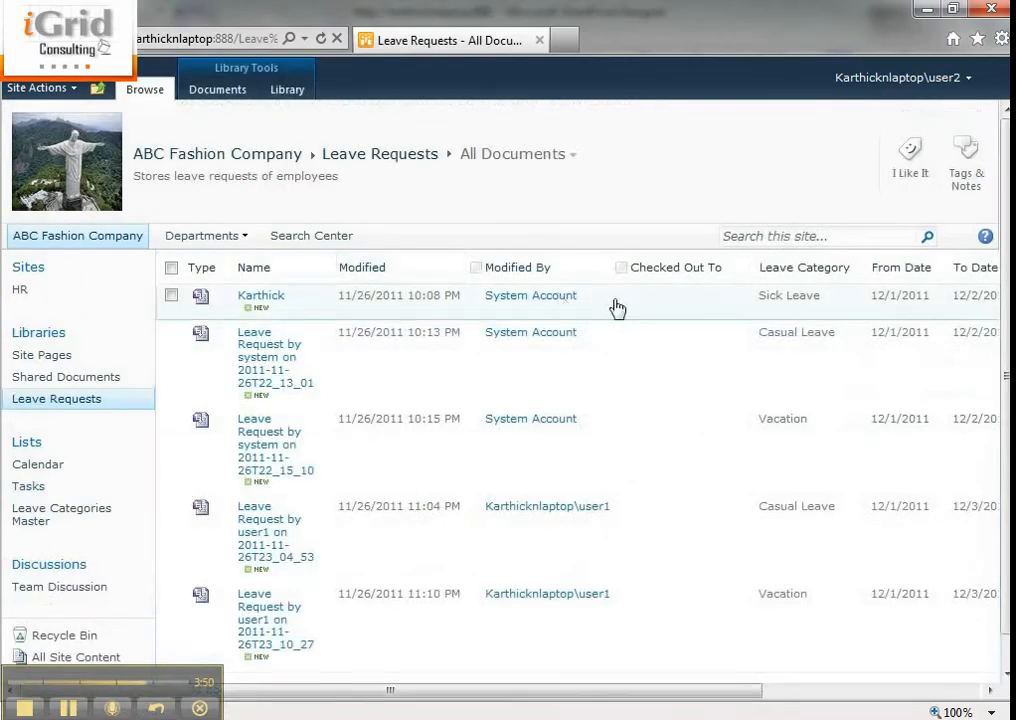
click(898, 80)
click(836, 245)
click(488, 431)
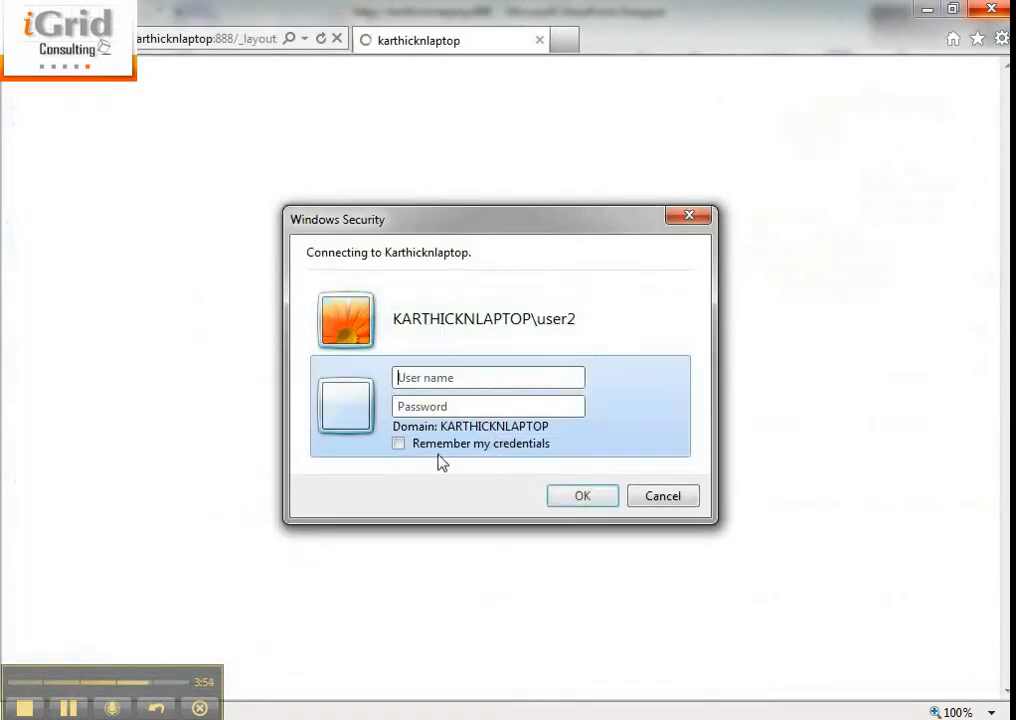
text(user1)
key(Tab)
text(p)
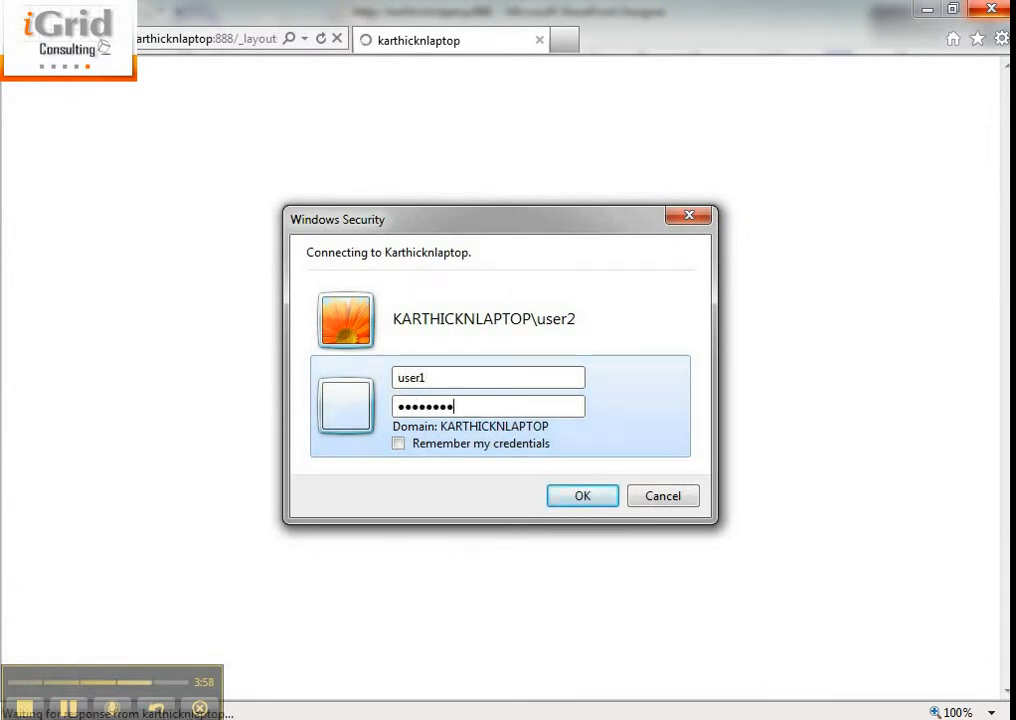
key(Return)
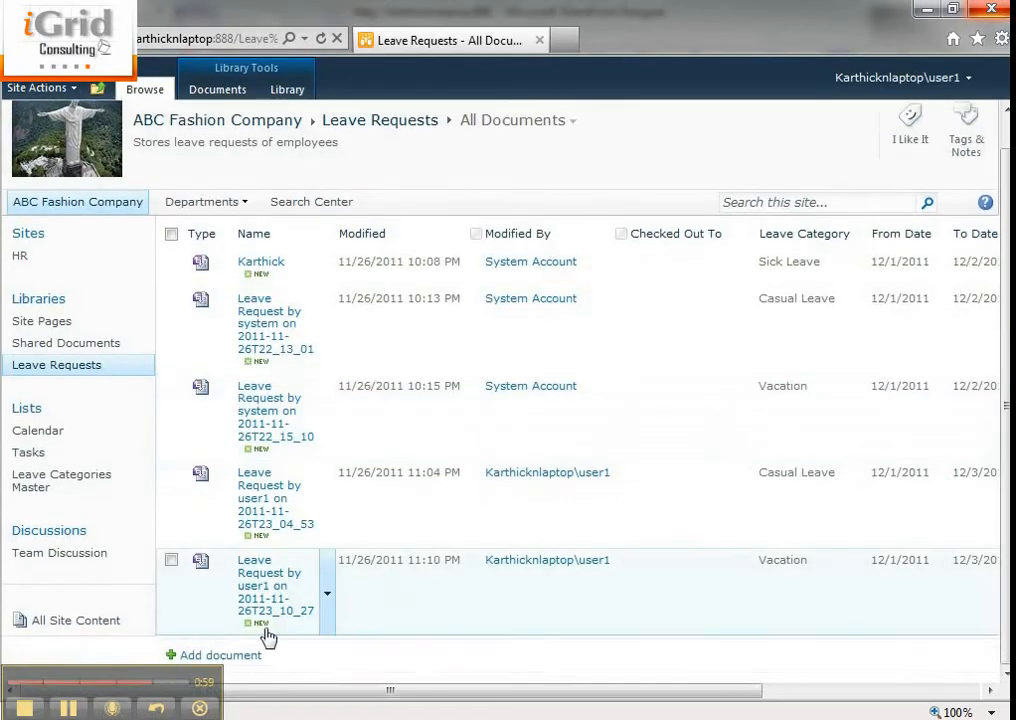
Add a leave request with category Casual Leave, To Date 12/1/2011 and 5 days of leave, and submit it
click(245, 657)
click(632, 255)
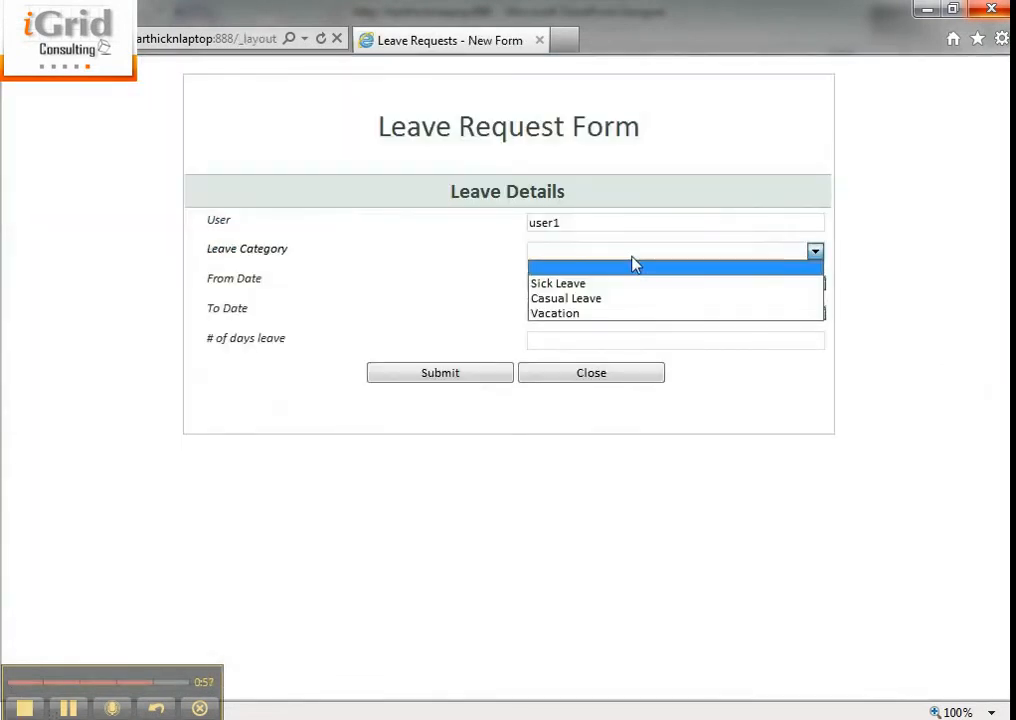
click(615, 298)
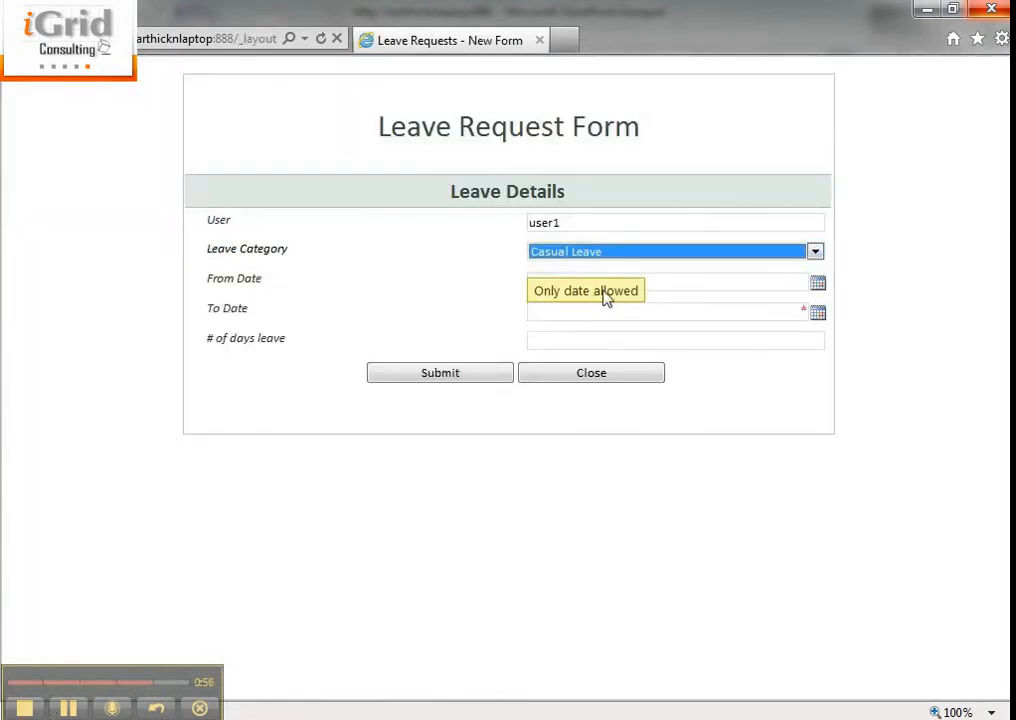
click(817, 313)
click(772, 459)
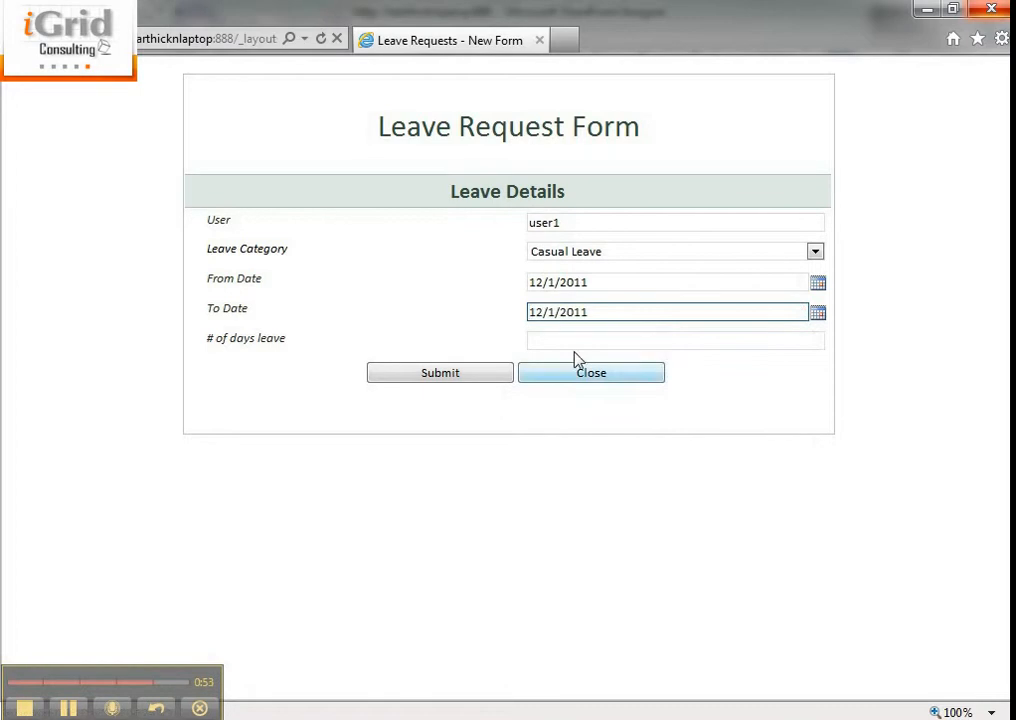
key(Tab)
text(d)
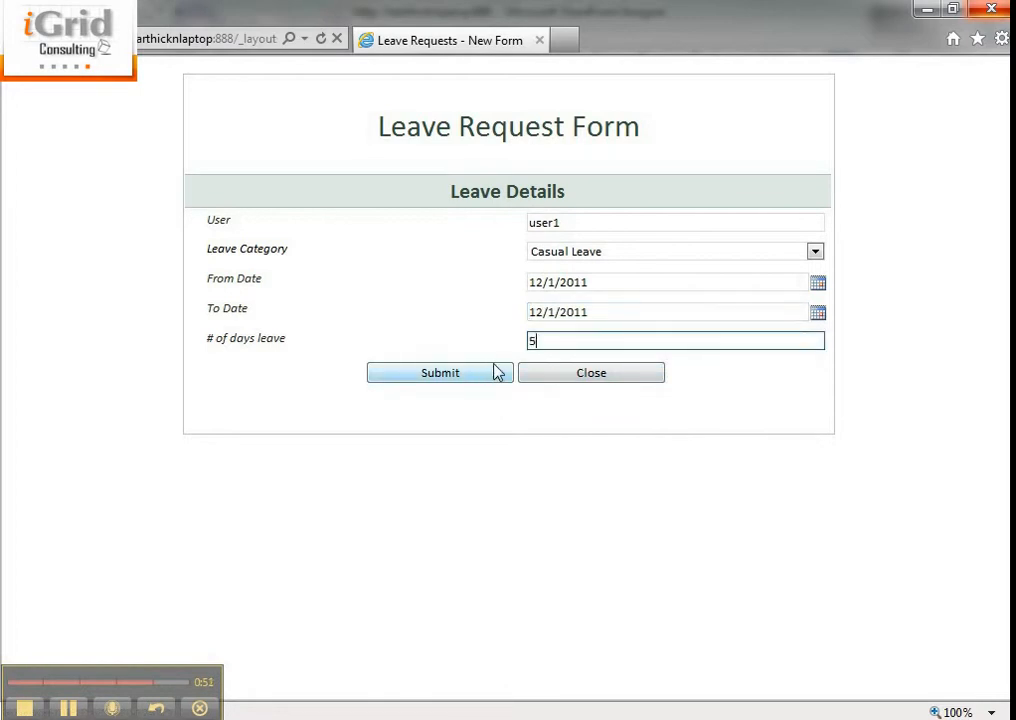
click(497, 372)
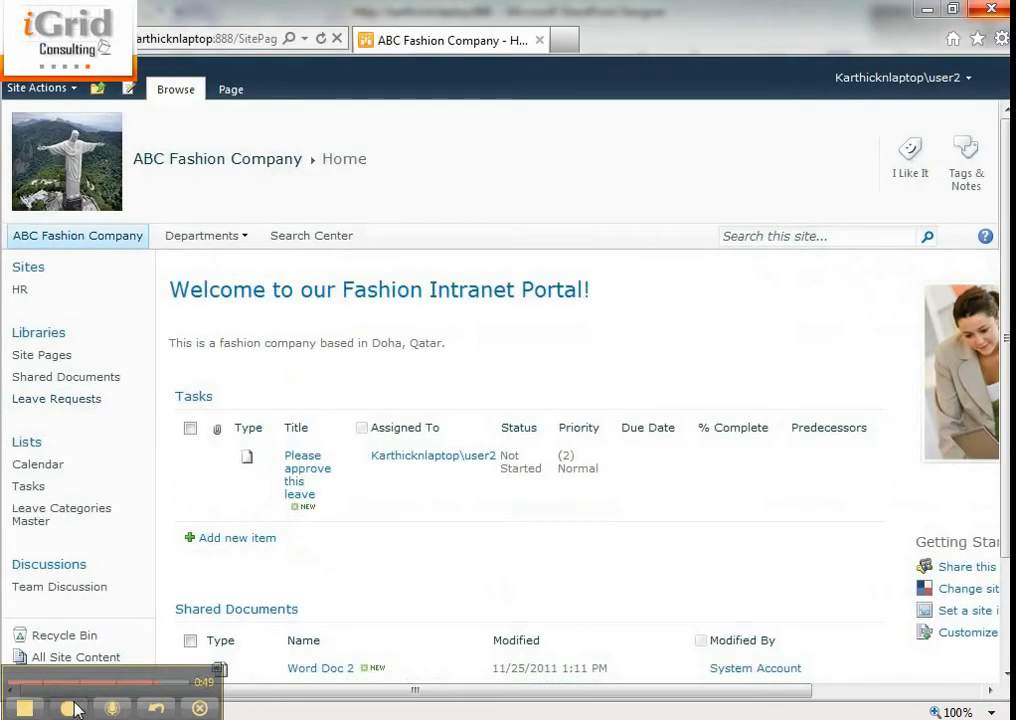
As user2, reassign the new leave approval task to the other approver's account with the request "please review this and approve"
click(295, 478)
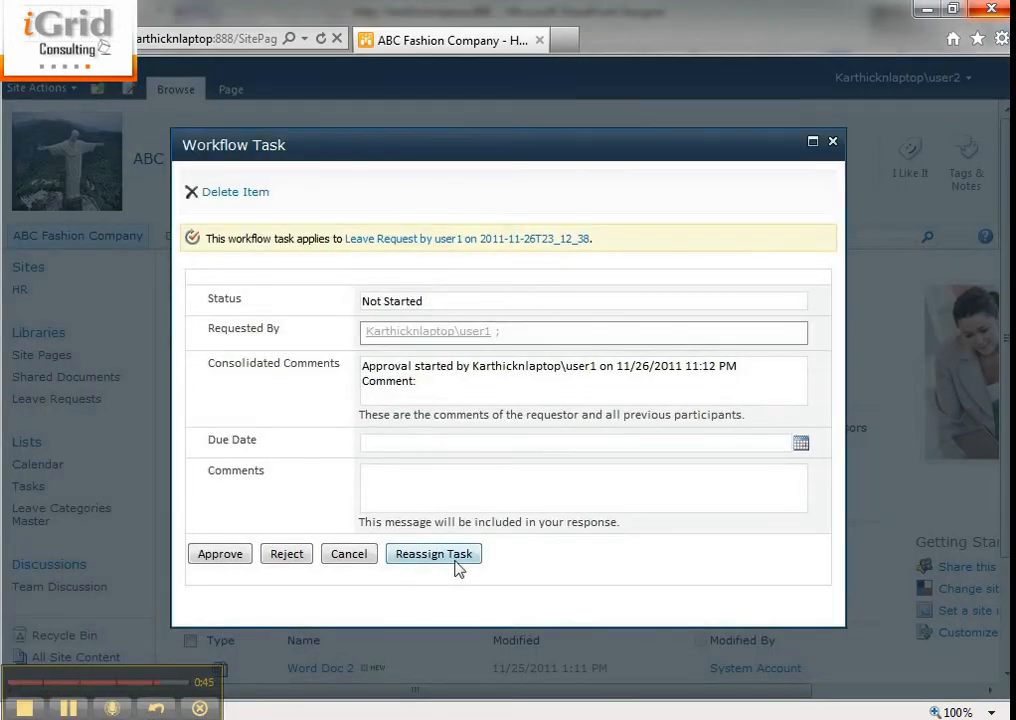
click(423, 503)
text(dd)
click(438, 553)
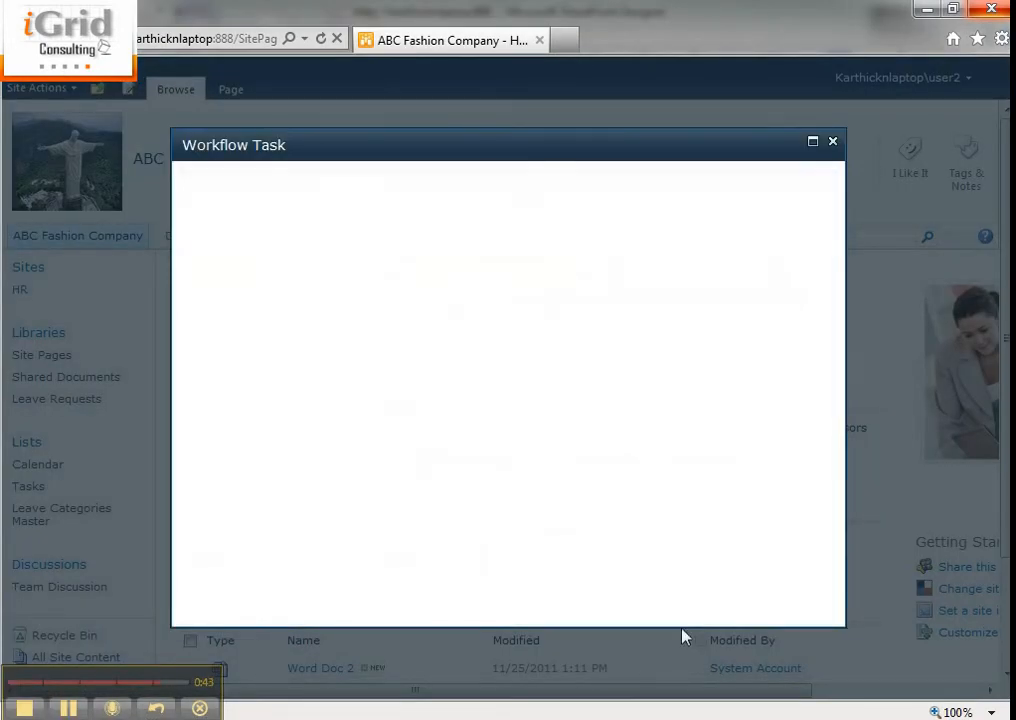
click(392, 306)
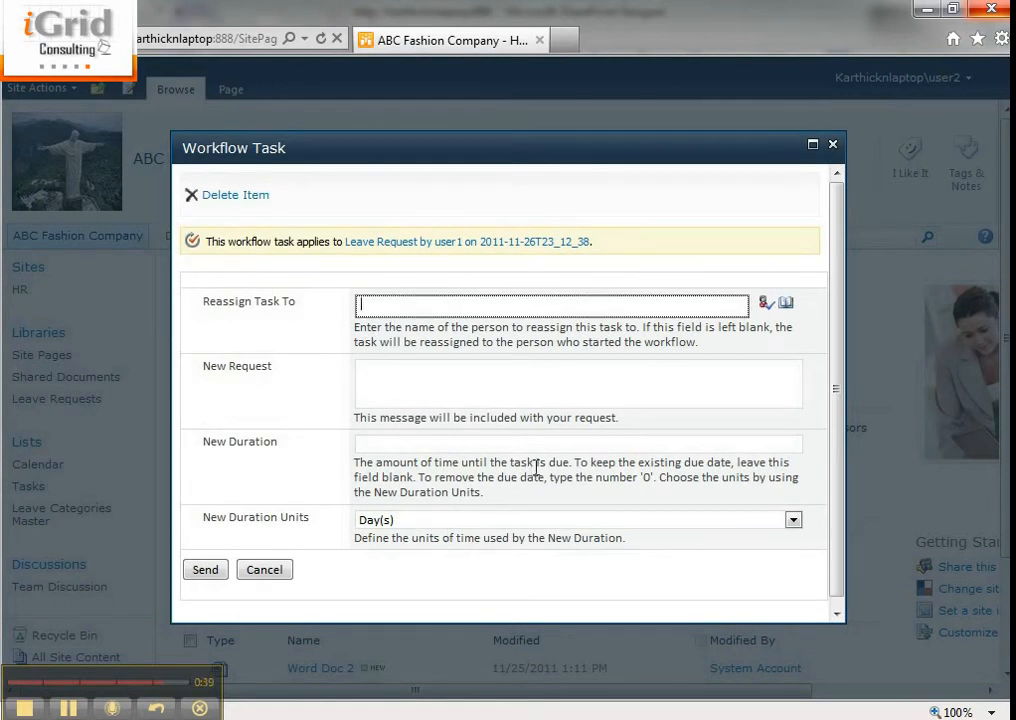
key(ctrl+k)
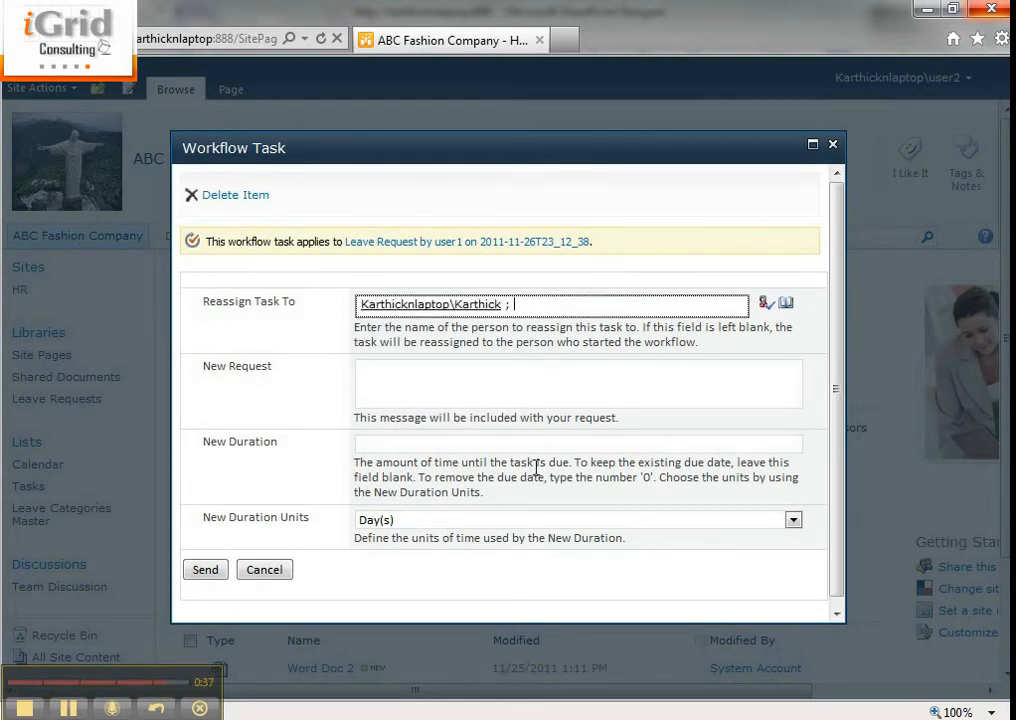
click(465, 375)
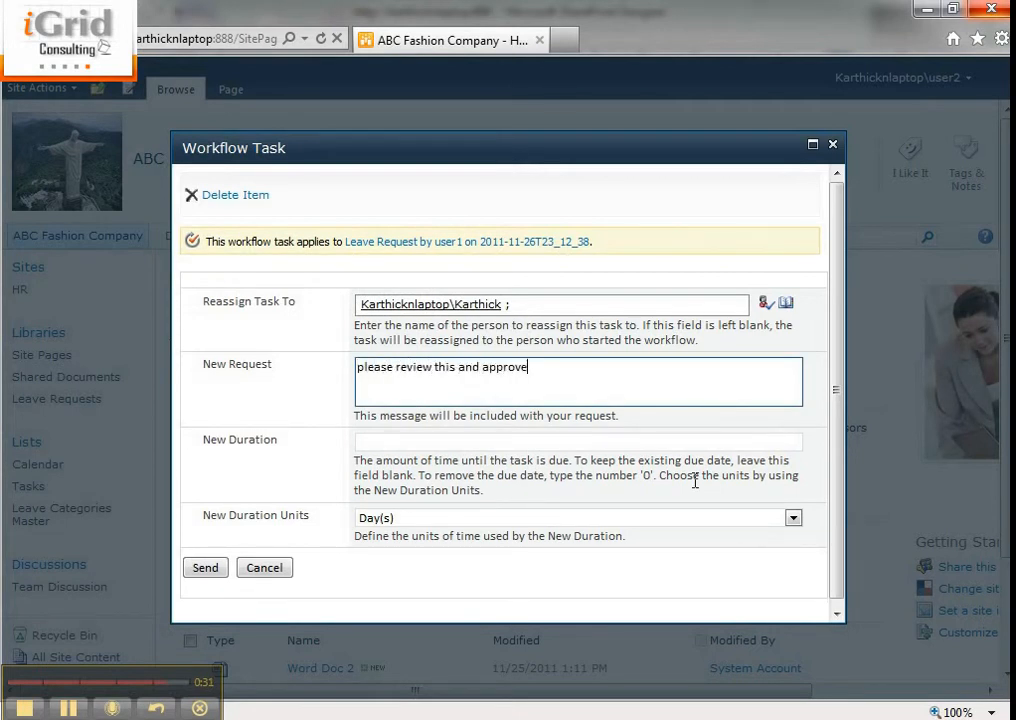
click(192, 570)
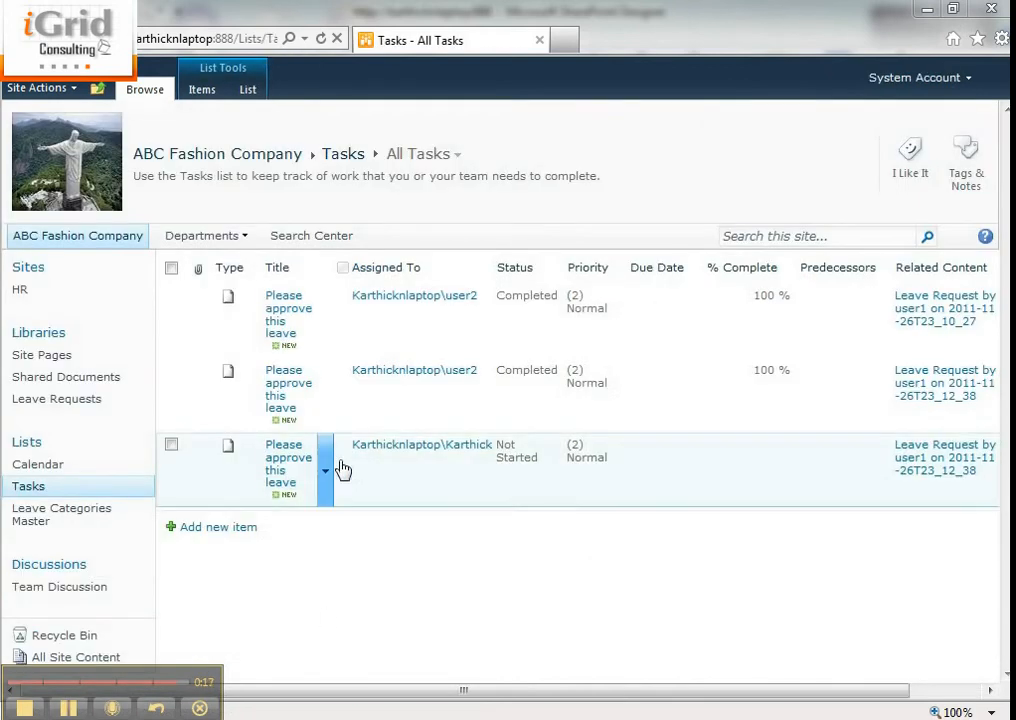
Open the reassigned, not yet started approval task and approve it with the comment "approved"
click(281, 465)
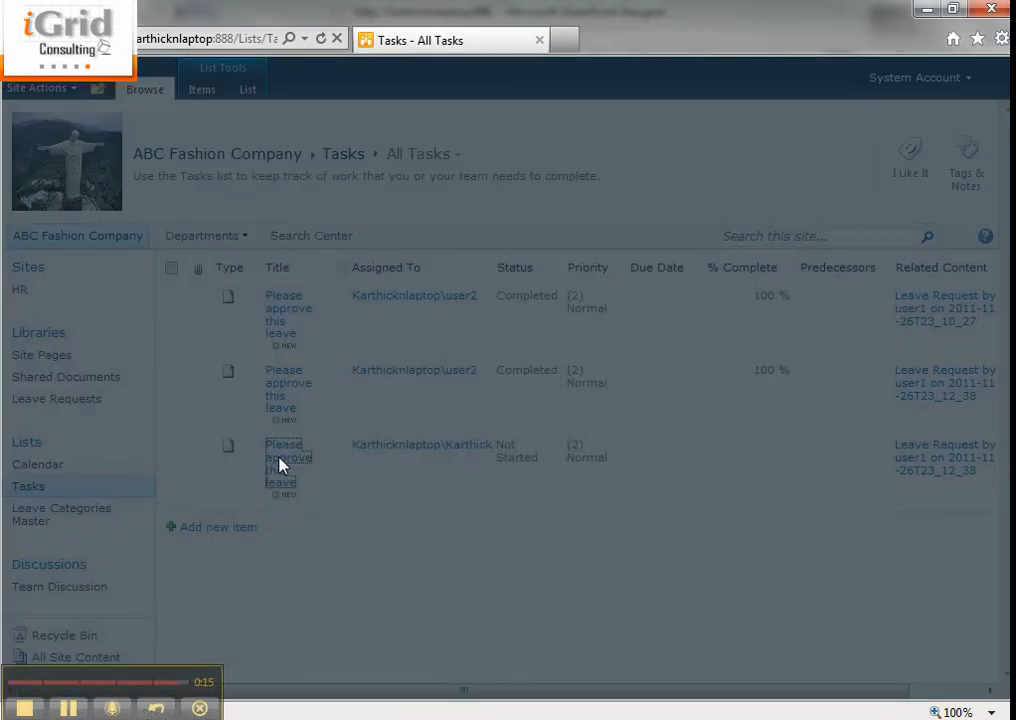
click(435, 494)
text(ap)
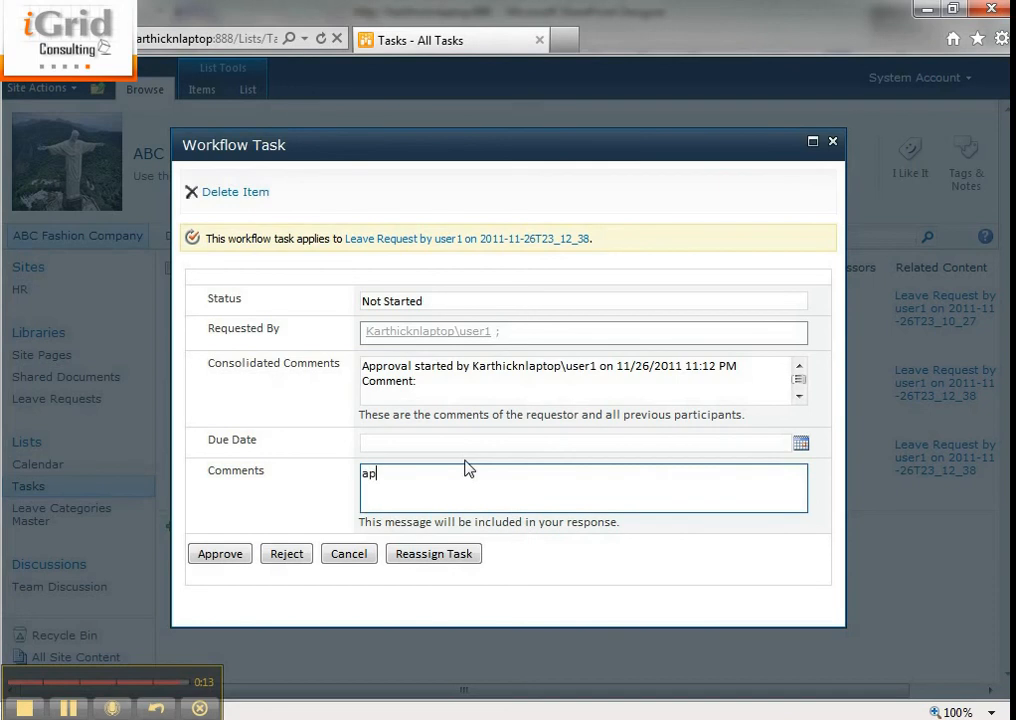
text(proved)
click(237, 553)
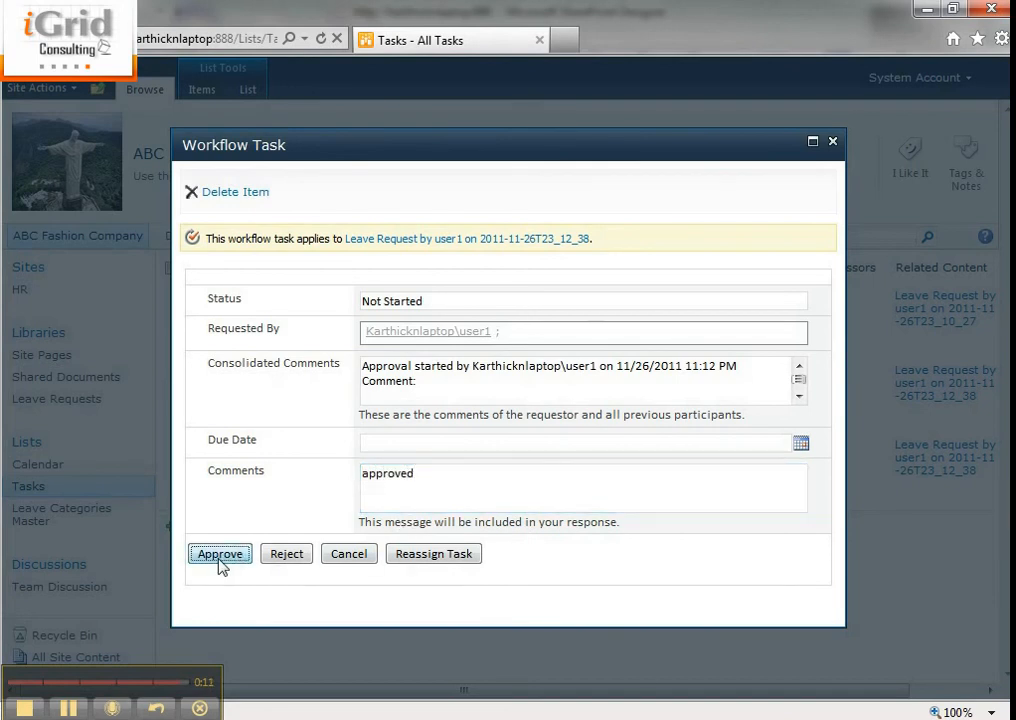